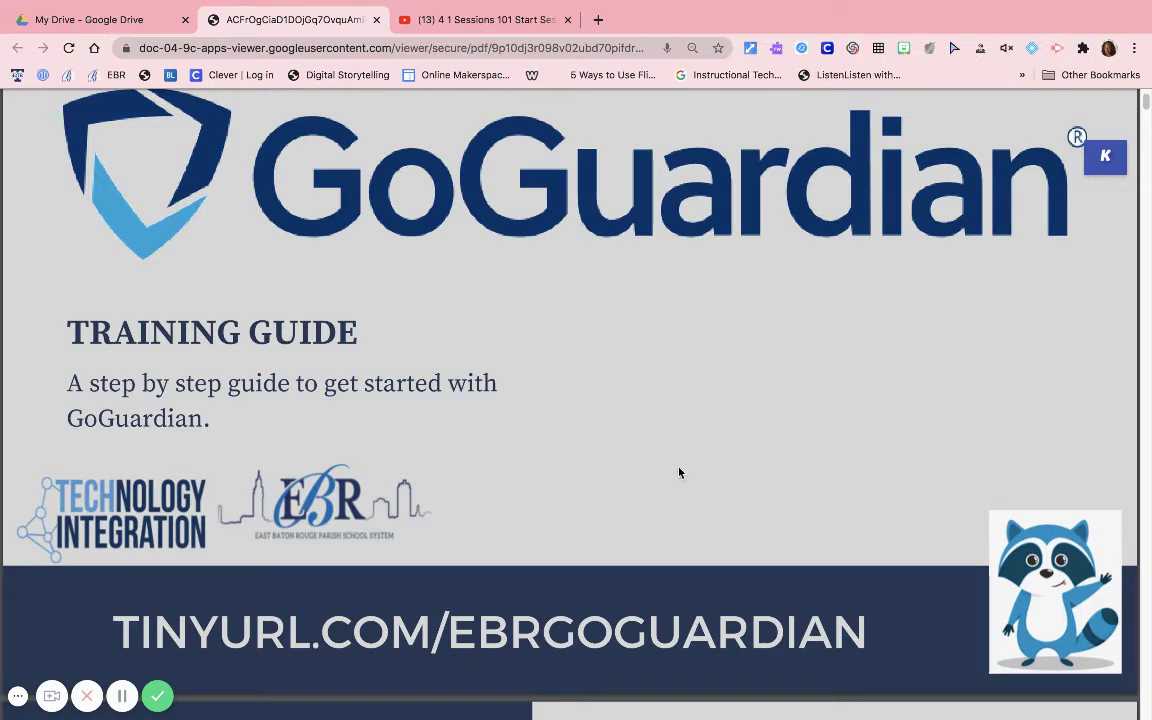
- Open teacher.goguardian.com in a new browser tab and log in with the Google account
{"action": "mouse_move", "coordinate": [611, 119]}
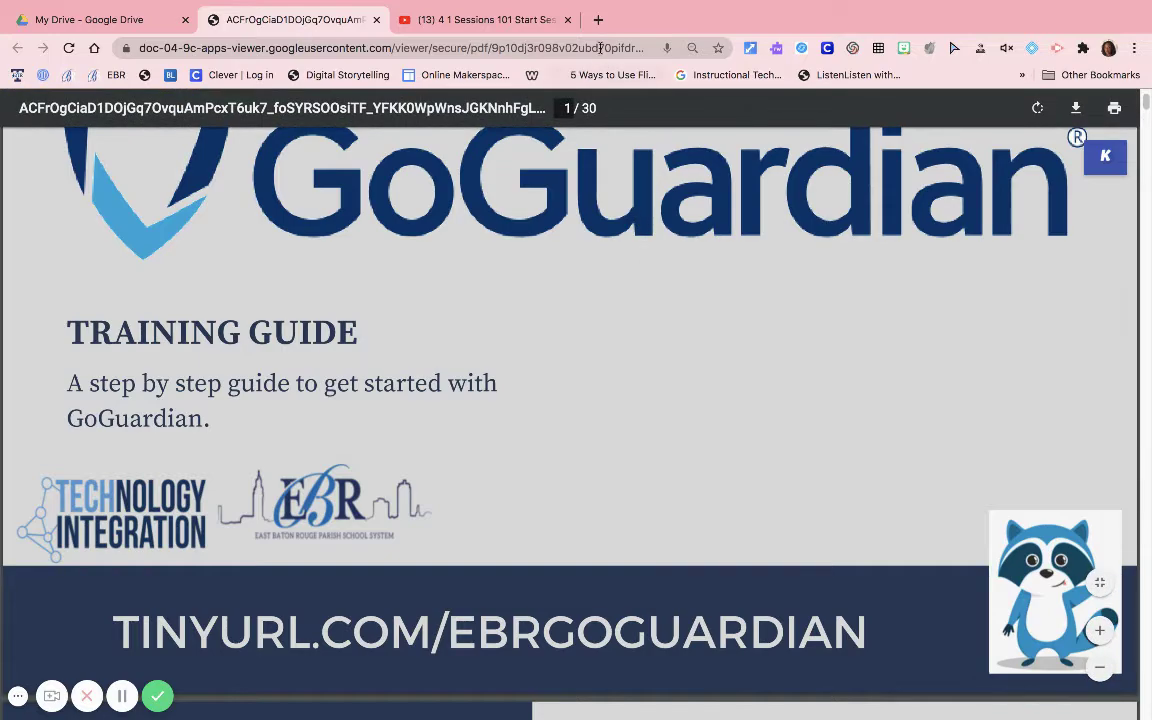
{"action": "left_click", "coordinate": [598, 19]}
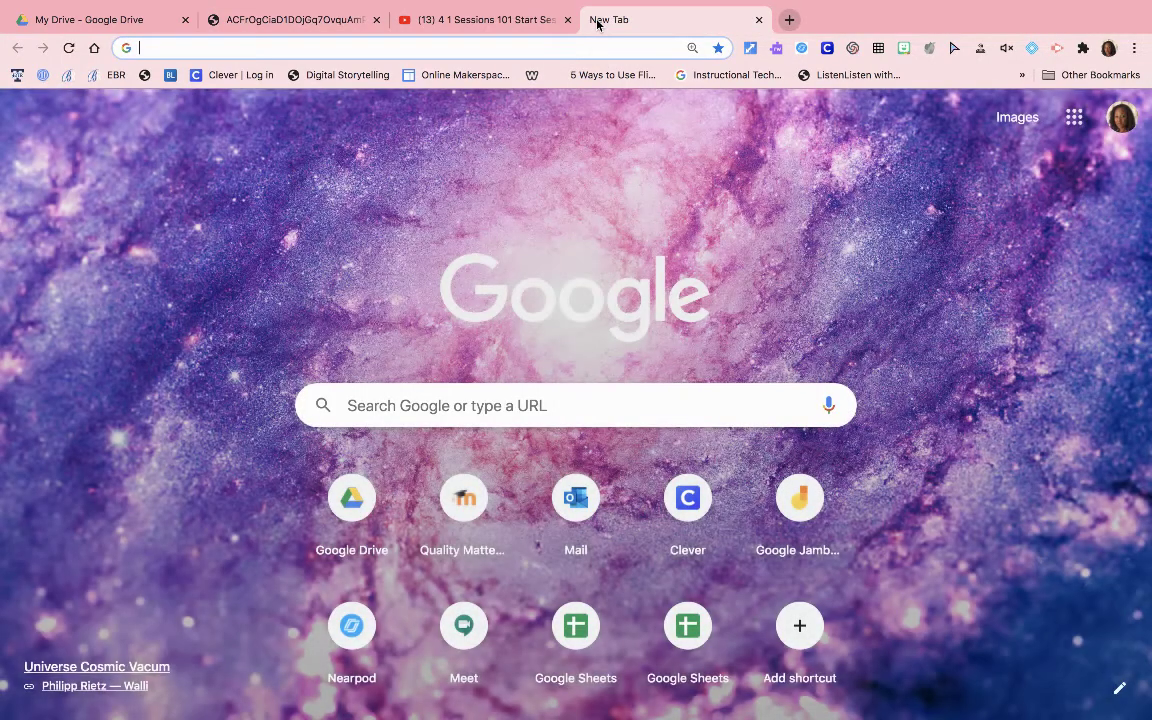
{"action": "type", "text": "teacher"}
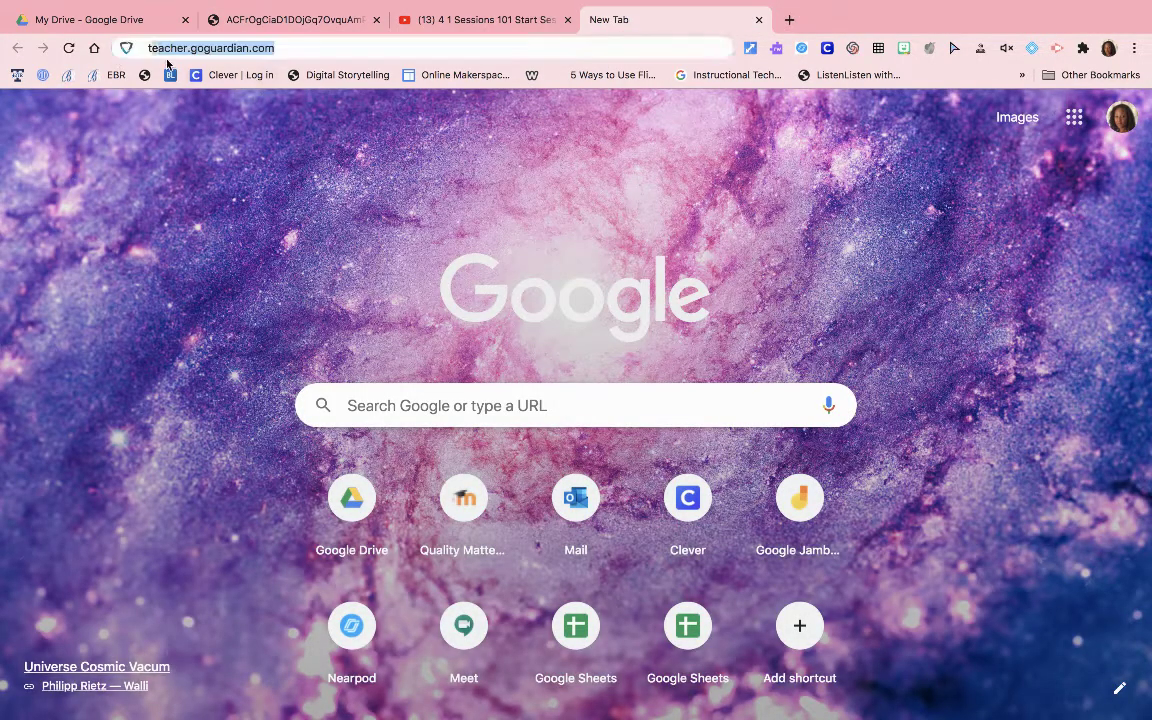
{"action": "type", "text": ".go"}
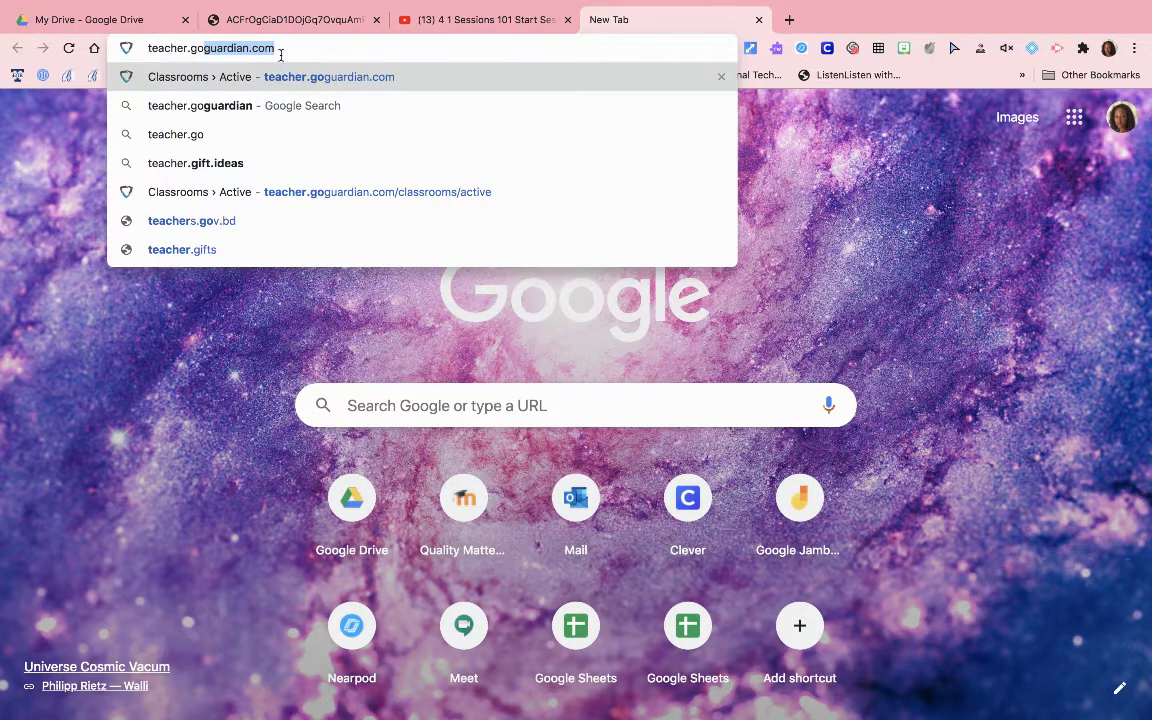
{"action": "key", "text": "Return"}
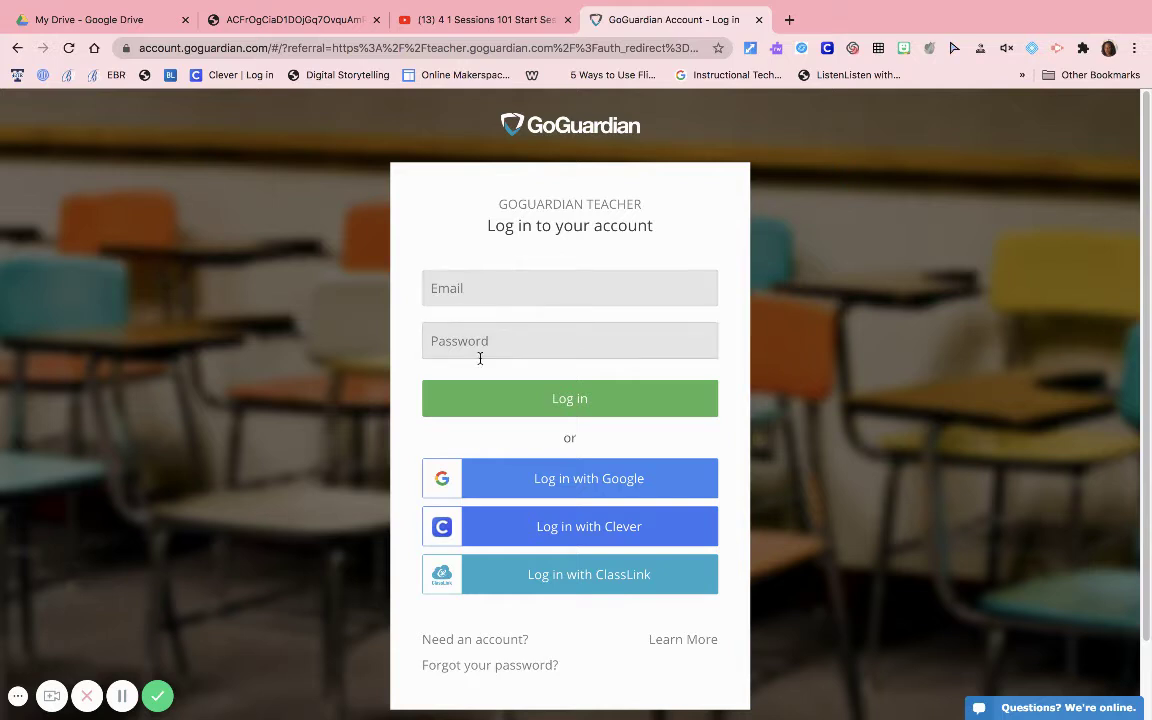
{"action": "left_click", "coordinate": [540, 483]}
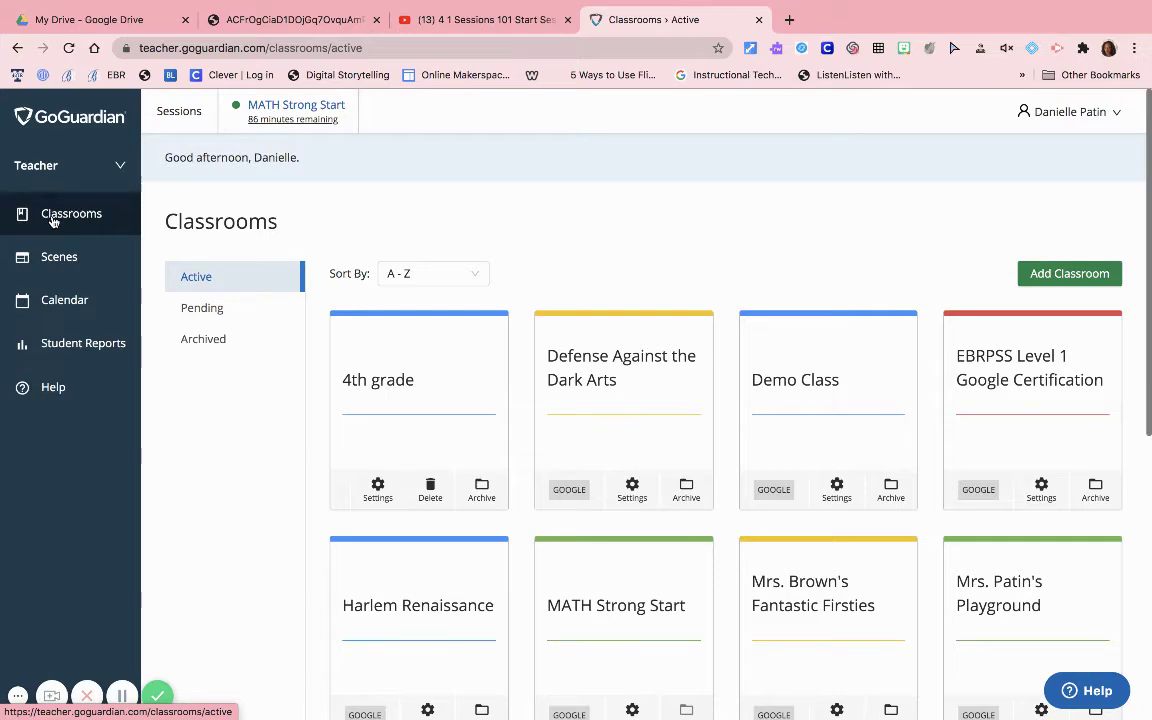
- View the Google Classrooms available for import when adding a classroom, and close the list without importing any
{"action": "left_click", "coordinate": [1067, 274]}
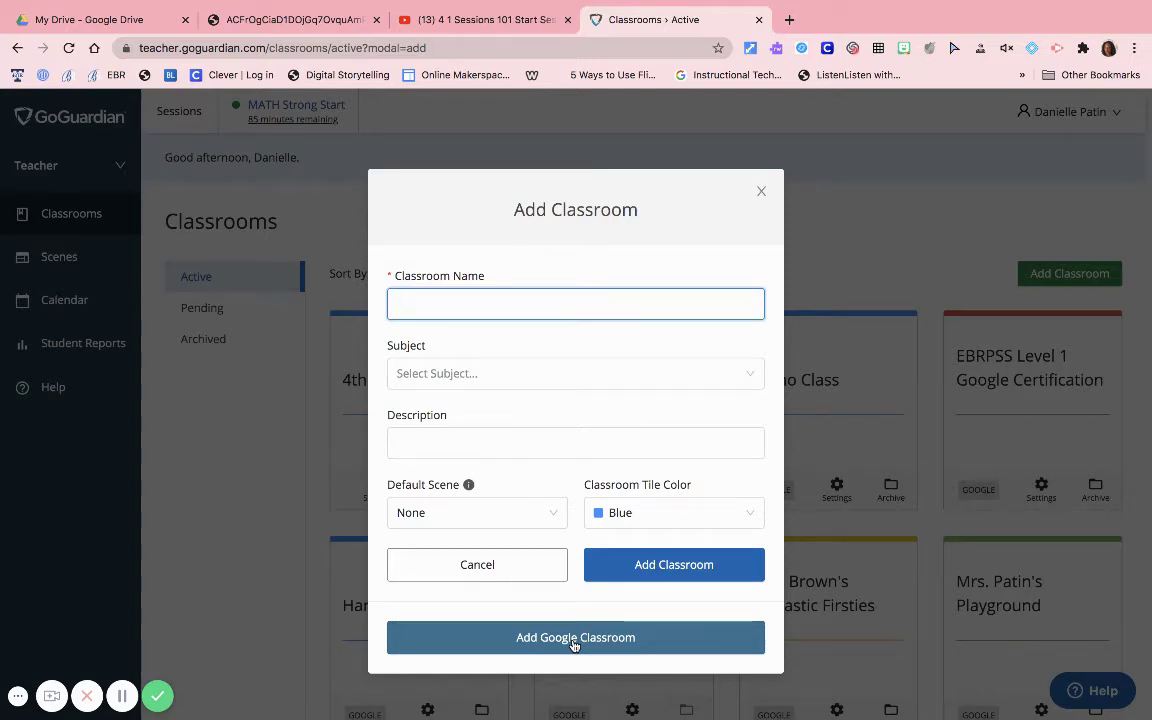
{"action": "type", "text": "You"}
{"action": "key", "text": "BackSpace"}
{"action": "key", "text": "BackSpace"}
{"action": "key", "text": "BackSpace"}
{"action": "key", "text": "BackSpace"}
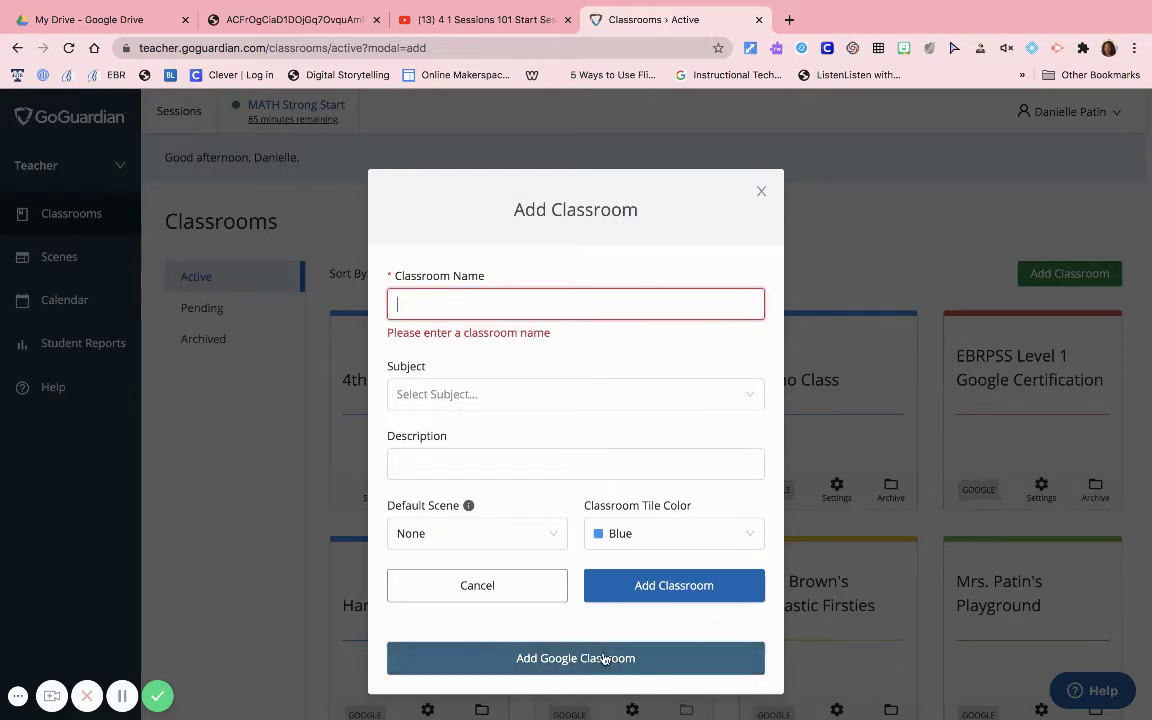
{"action": "left_click", "coordinate": [570, 658]}
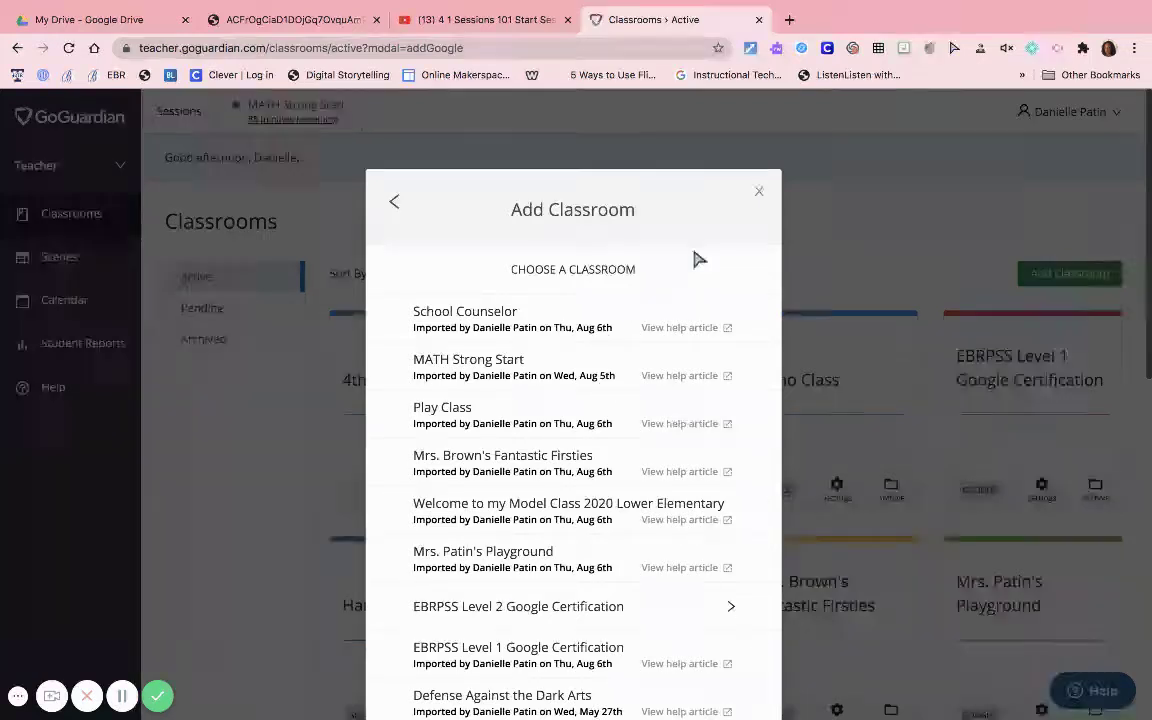
{"action": "left_click", "coordinate": [759, 191]}
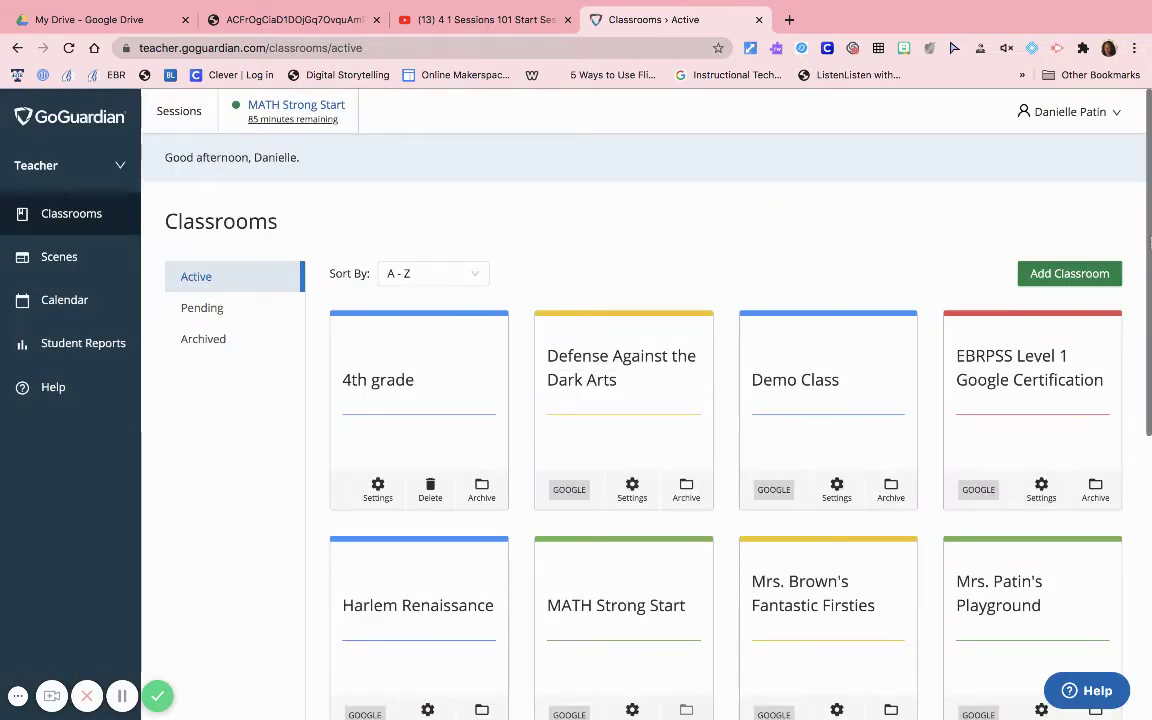
- Start a 45-minute session with no scene for the Fantastic Firsties classroom and dismiss the notification
{"action": "mouse_move", "coordinate": [1150, 222]}
{"action": "left_mouse_down"}
{"action": "mouse_move", "coordinate": [1150, 400]}
{"action": "mouse_move", "coordinate": [1140, 234]}
{"action": "left_mouse_up"}
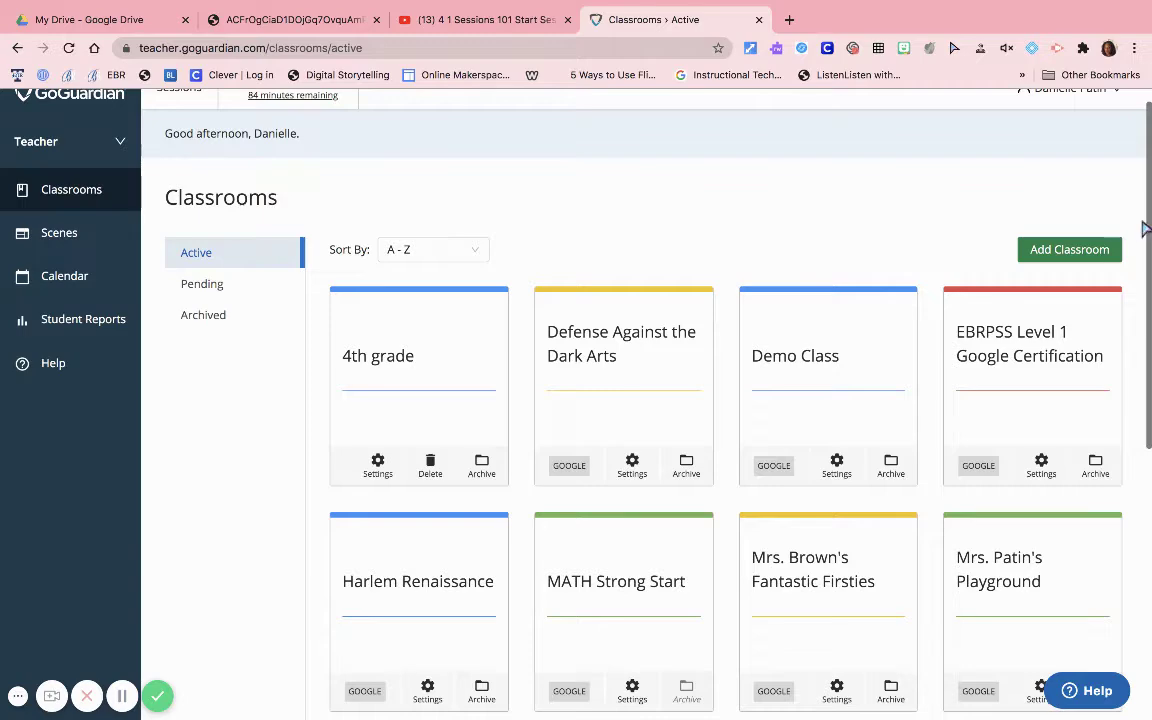
{"action": "mouse_move", "coordinate": [1149, 212]}
{"action": "left_mouse_down"}
{"action": "mouse_move", "coordinate": [1149, 246]}
{"action": "mouse_move", "coordinate": [1147, 228]}
{"action": "left_mouse_up"}
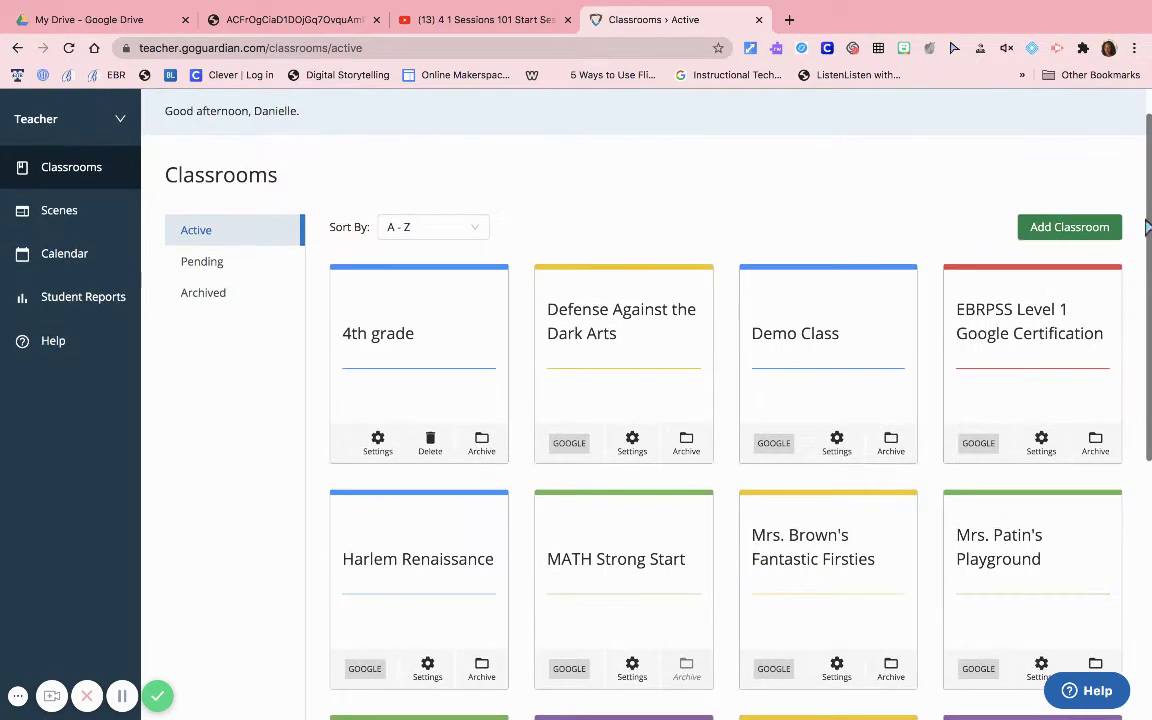
{"action": "left_click", "coordinate": [74, 181]}
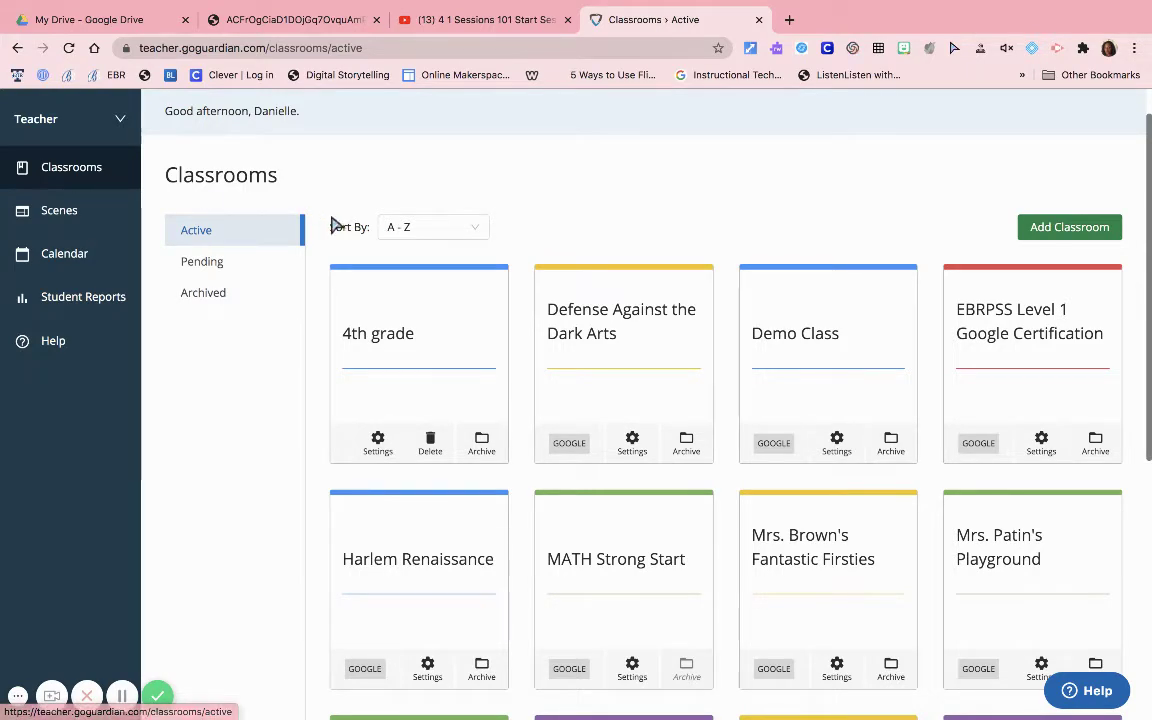
{"action": "scroll", "coordinate": [1150, 262], "scroll_direction": "down", "scroll_amount": 3}
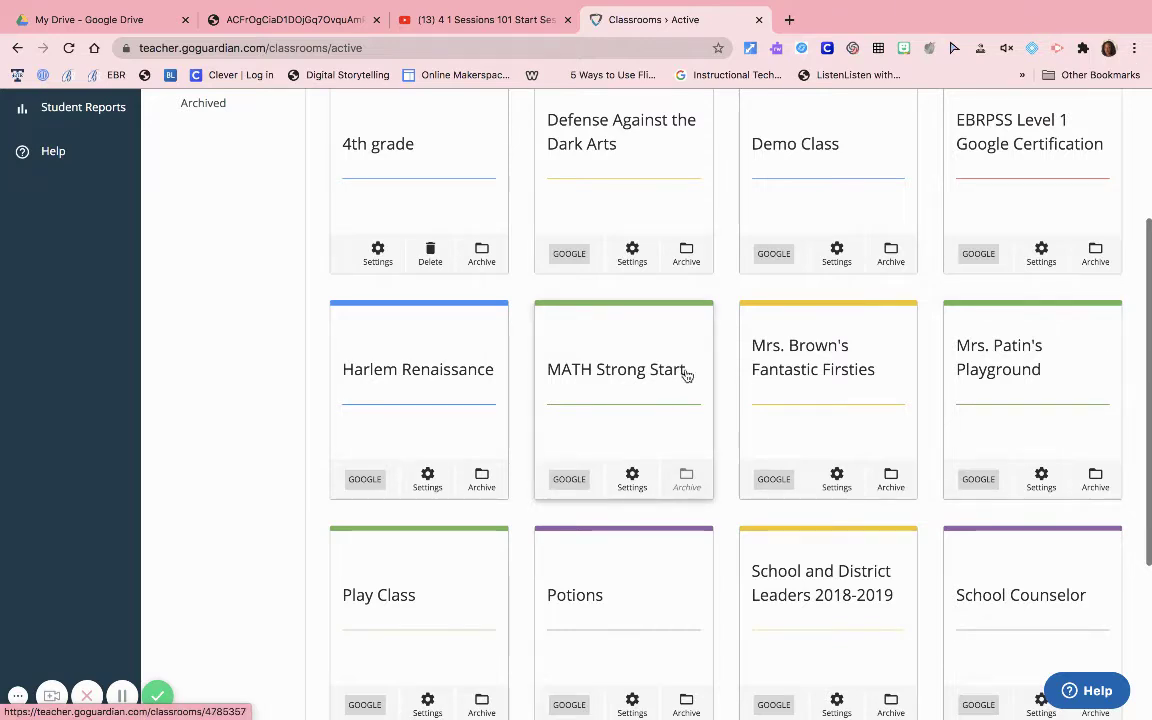
{"action": "left_click", "coordinate": [779, 355]}
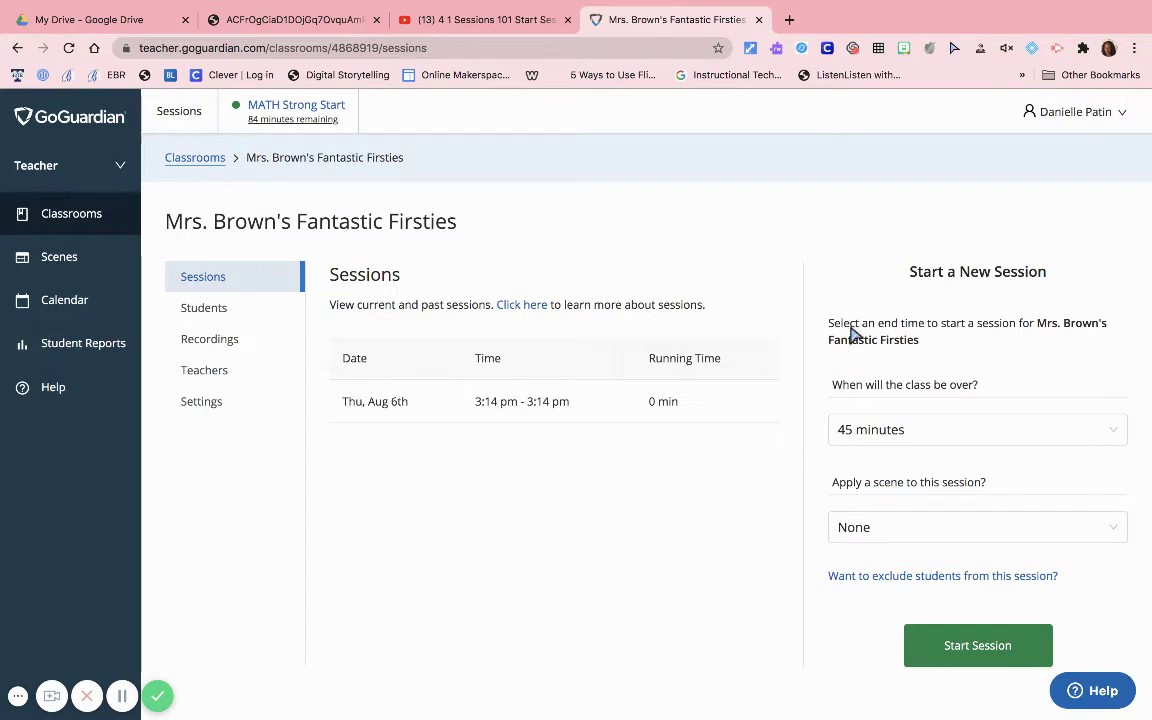
{"action": "left_click", "coordinate": [838, 441]}
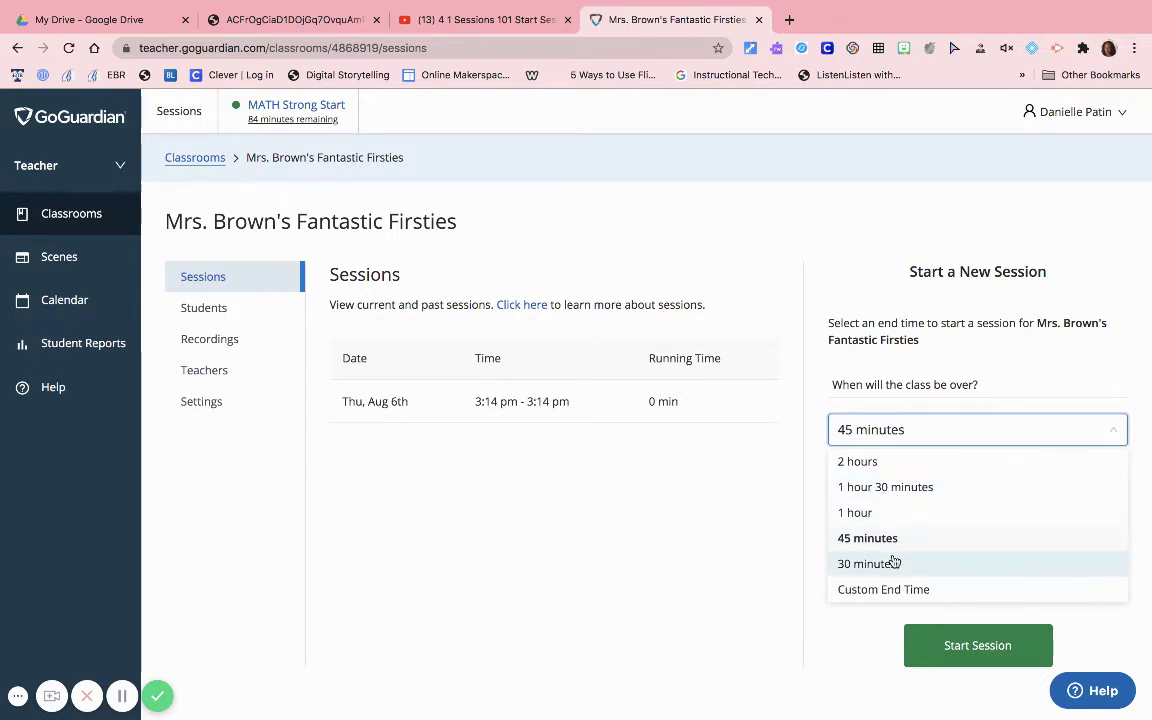
{"action": "left_click", "coordinate": [934, 440]}
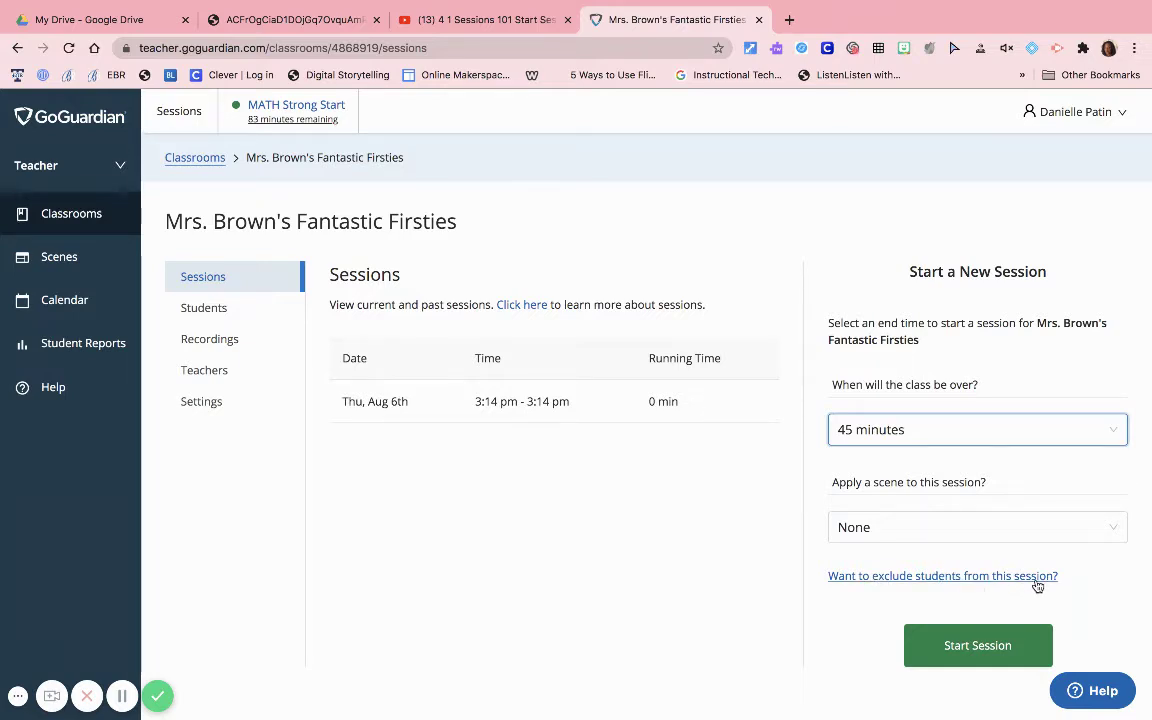
{"action": "left_click", "coordinate": [985, 648]}
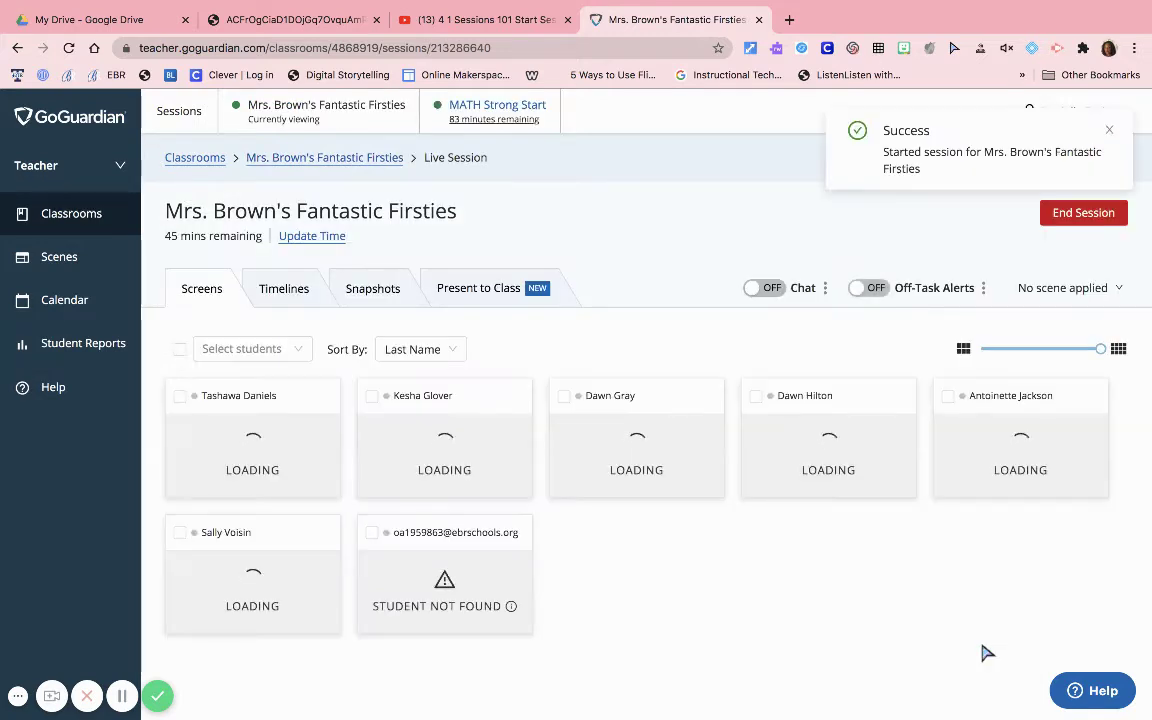
{"action": "left_click", "coordinate": [1108, 130]}
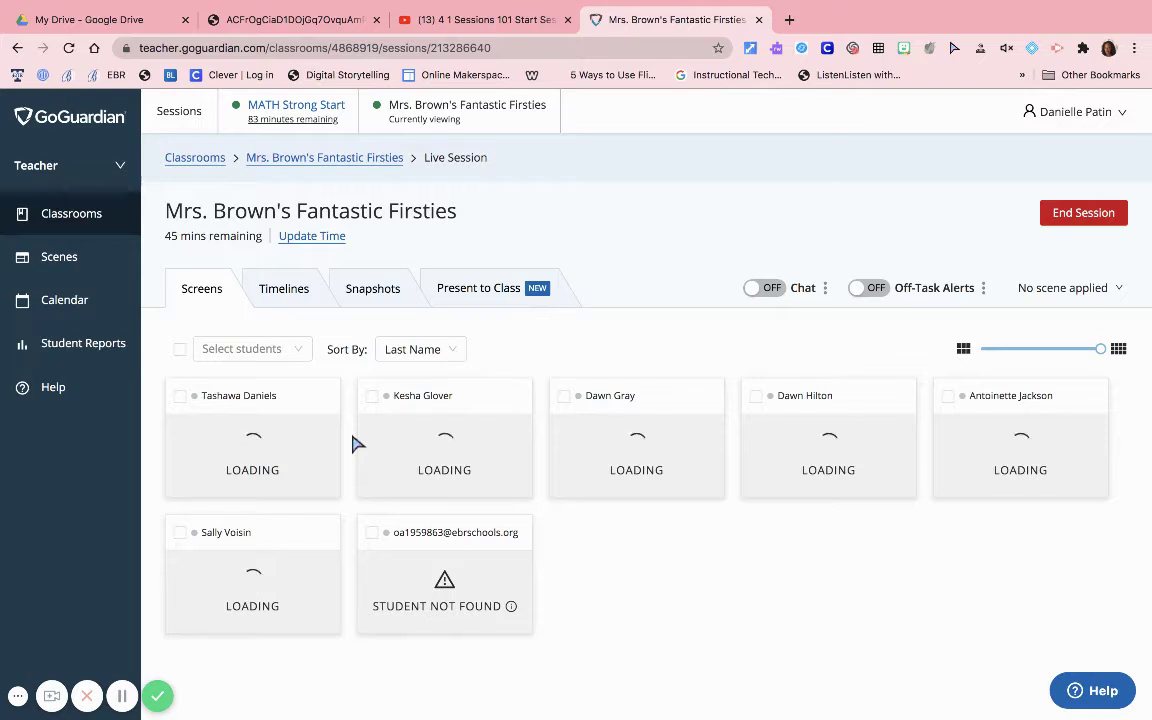
- Open the 4th grade classroom and set its new session's duration to 1 hour
{"action": "left_click", "coordinate": [101, 222]}
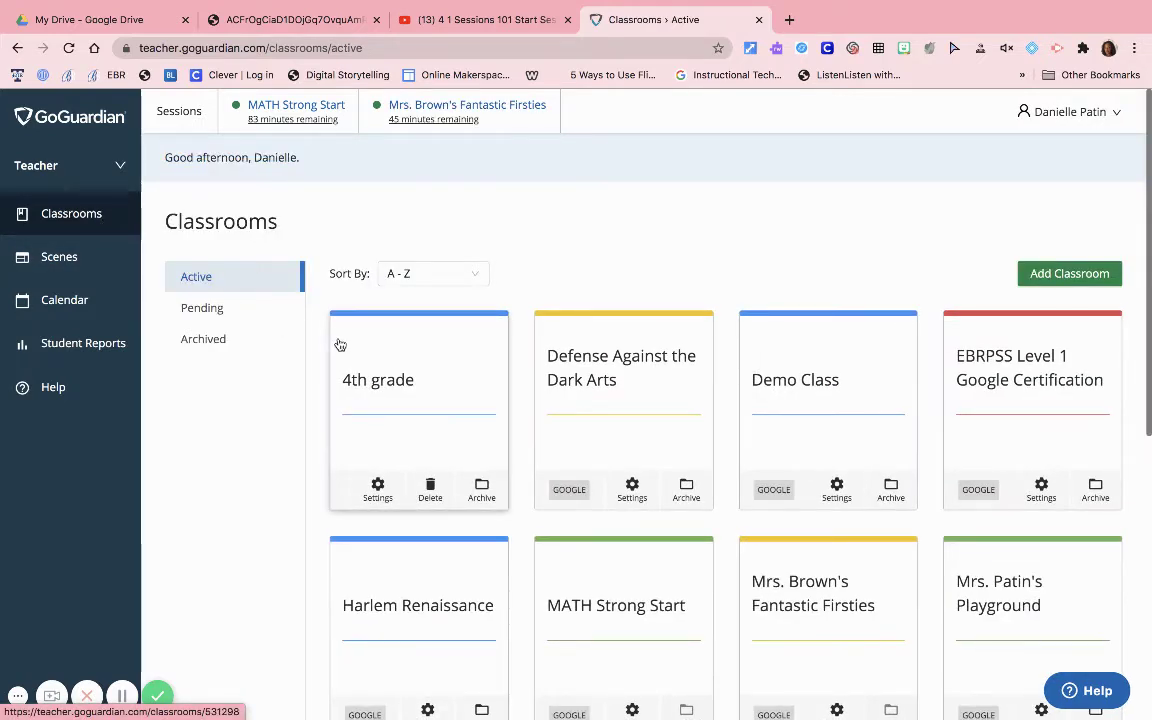
{"action": "left_click", "coordinate": [408, 387]}
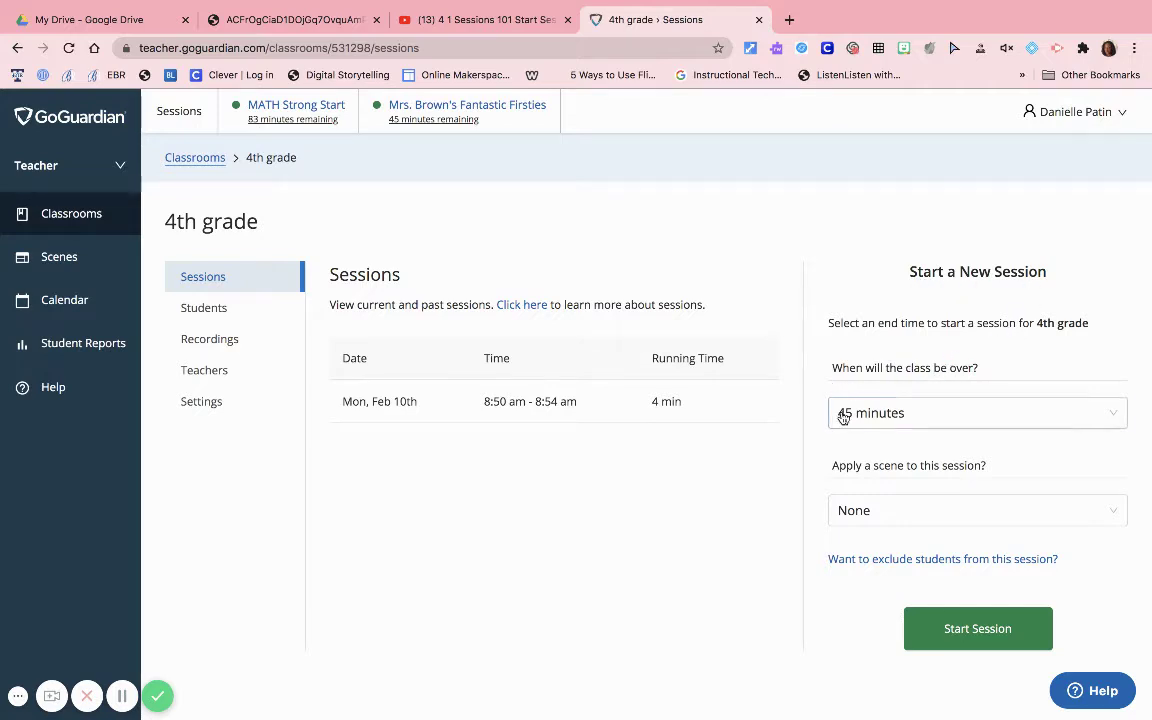
{"action": "left_click", "coordinate": [877, 418]}
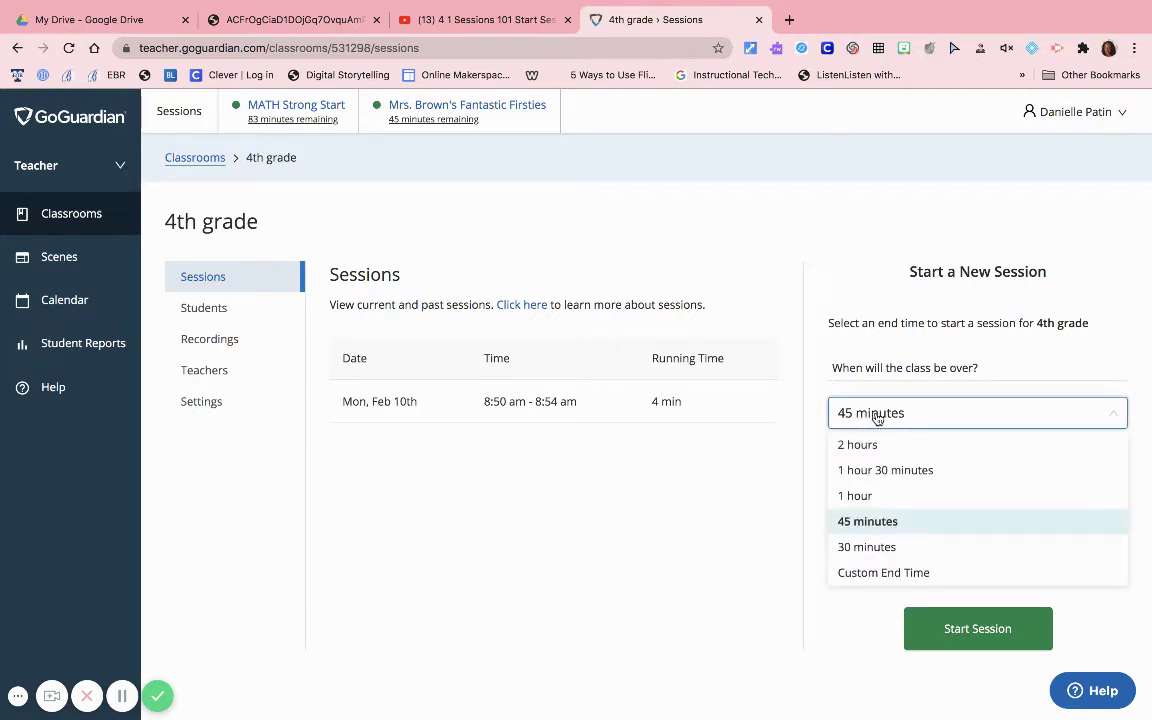
{"action": "left_click", "coordinate": [872, 495]}
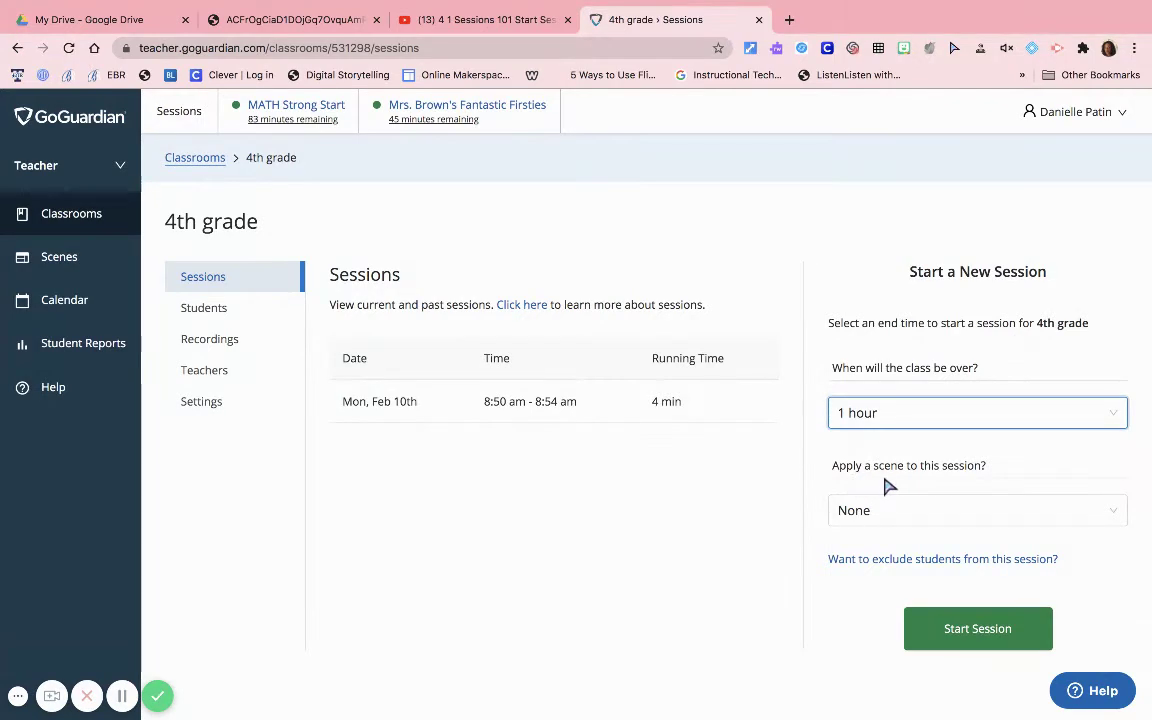
- Begin creating a new scene from the scene choices of the 4th grade session
{"action": "left_click", "coordinate": [884, 514]}
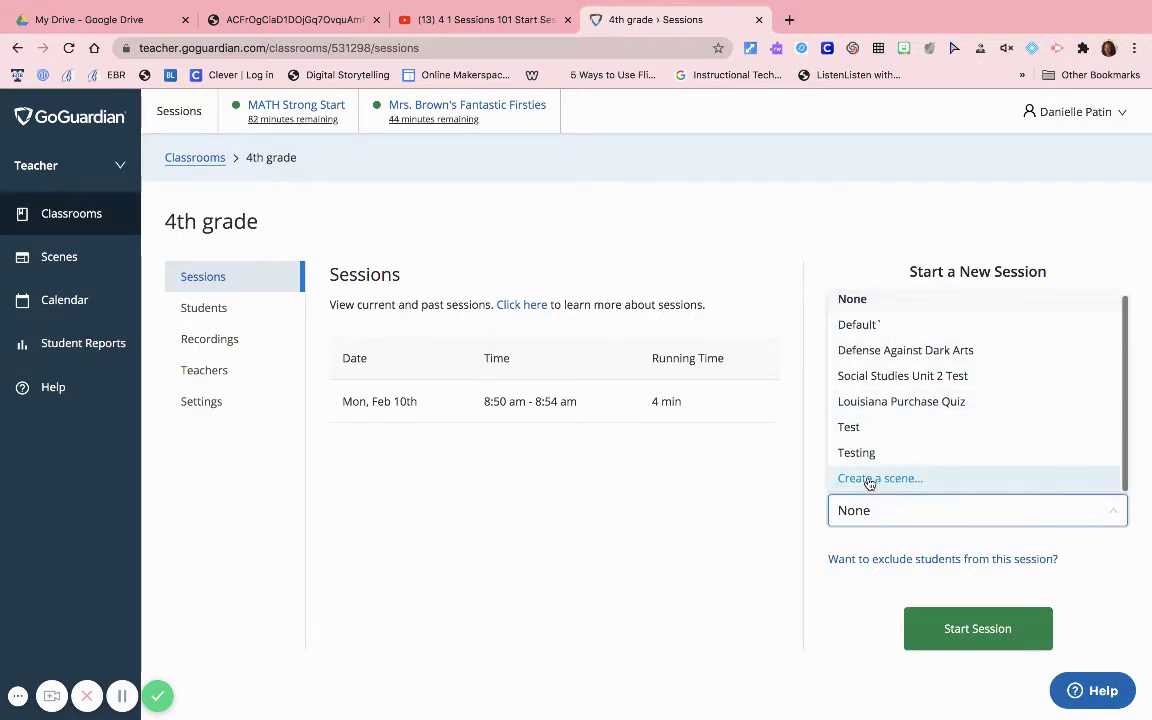
{"action": "left_click", "coordinate": [874, 479]}
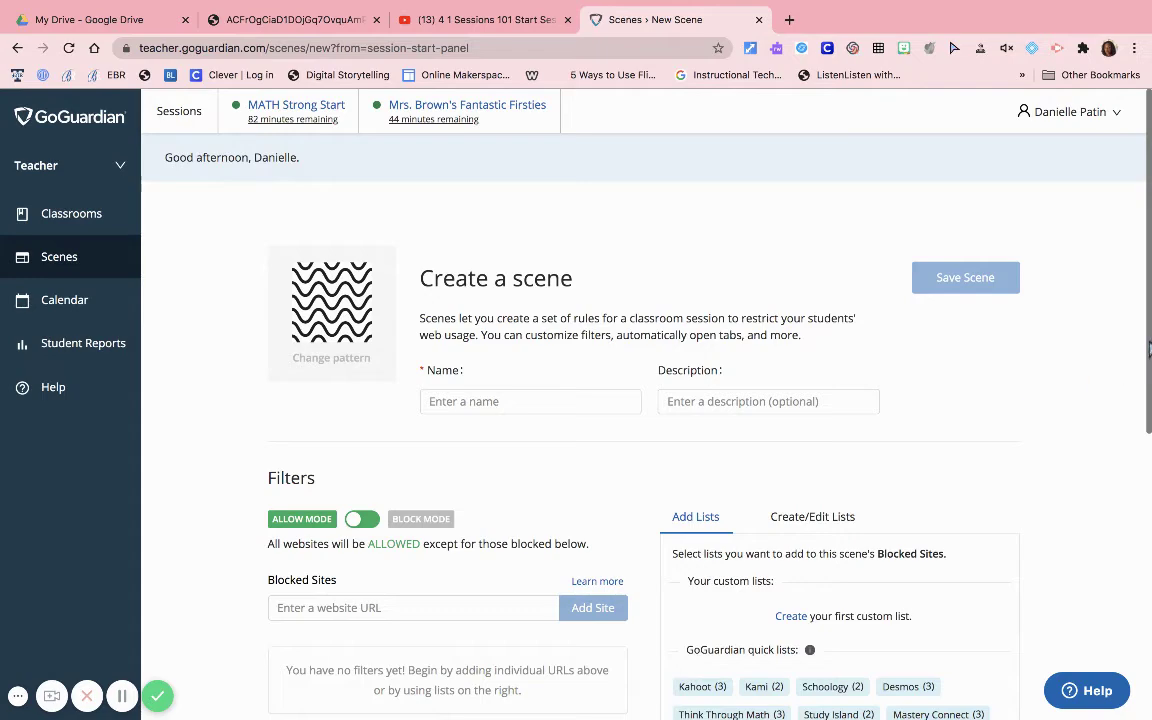
{"action": "scroll", "coordinate": [1149, 408], "scroll_direction": "down", "scroll_amount": 2}
{"action": "scroll", "coordinate": [605, 308], "scroll_direction": "up", "scroll_amount": 3}
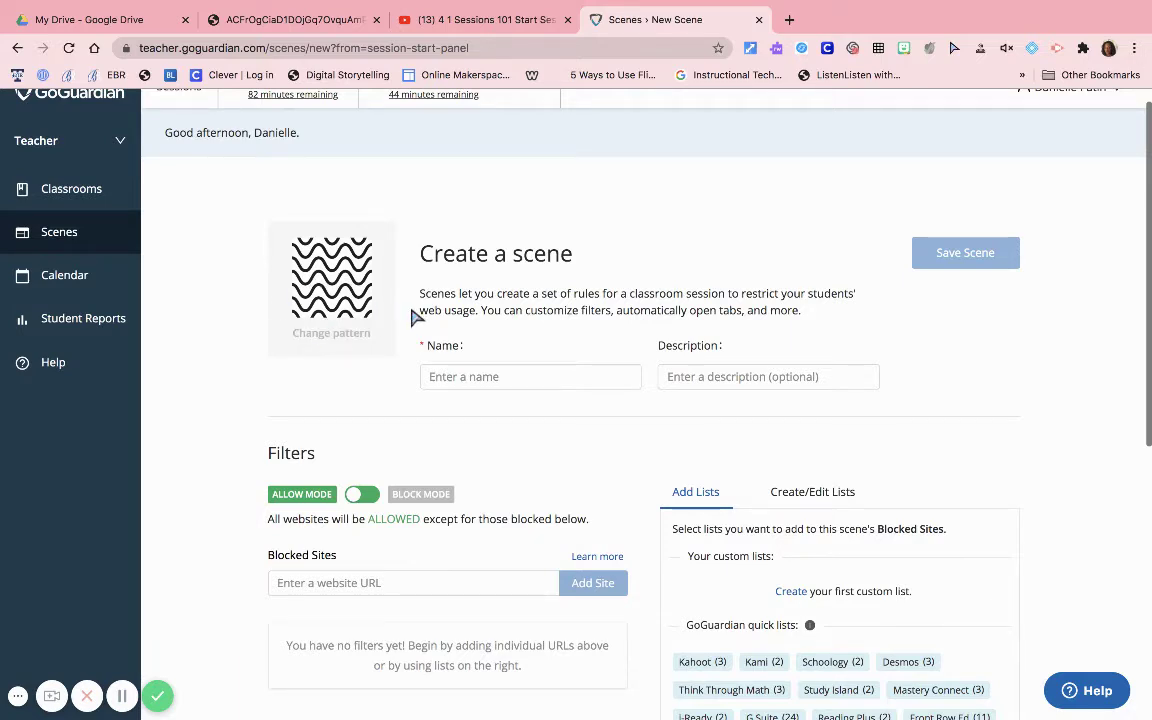
- Name the new scene with the teacher's title and surname followed by "Class", leaving the description empty
{"action": "left_click", "coordinate": [517, 378]}
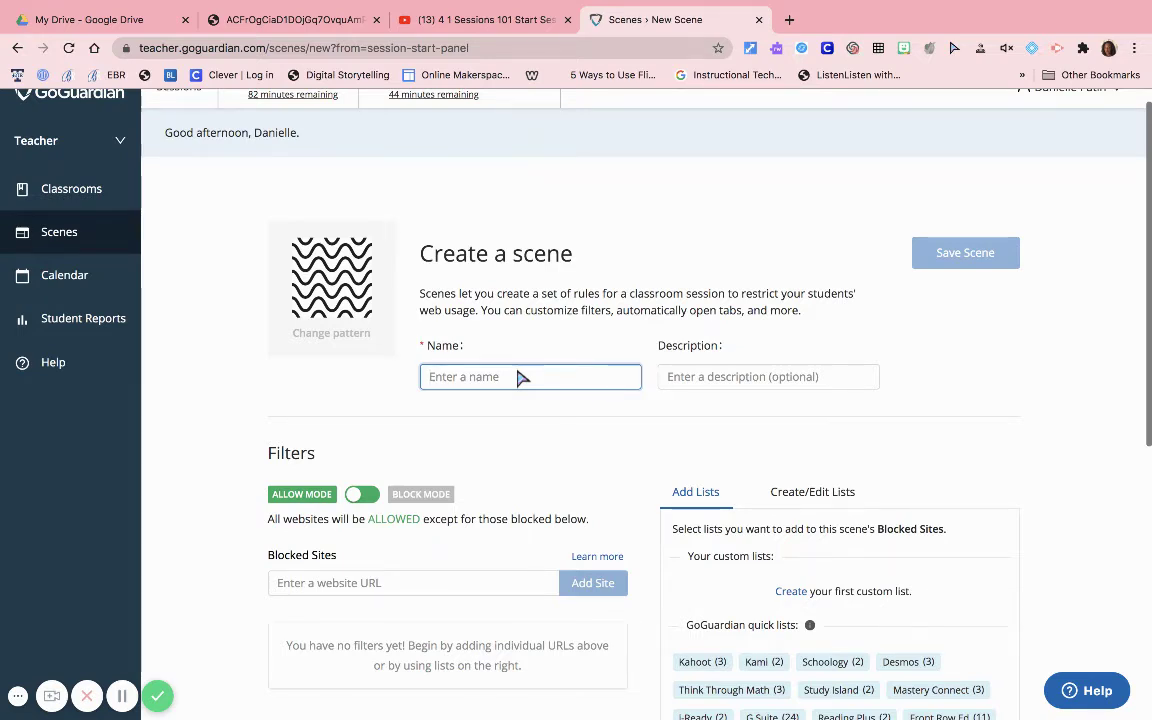
{"action": "scroll", "coordinate": [1148, 165], "scroll_direction": "up", "scroll_amount": 1}
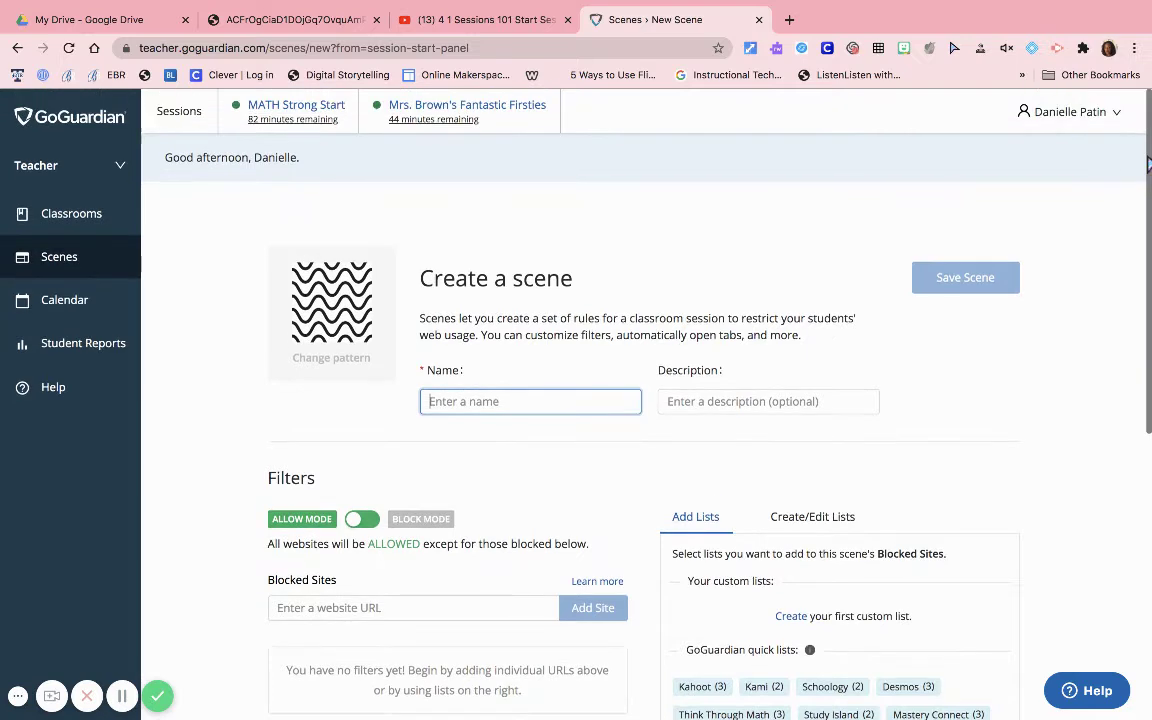
{"action": "type", "text": "mRS"}
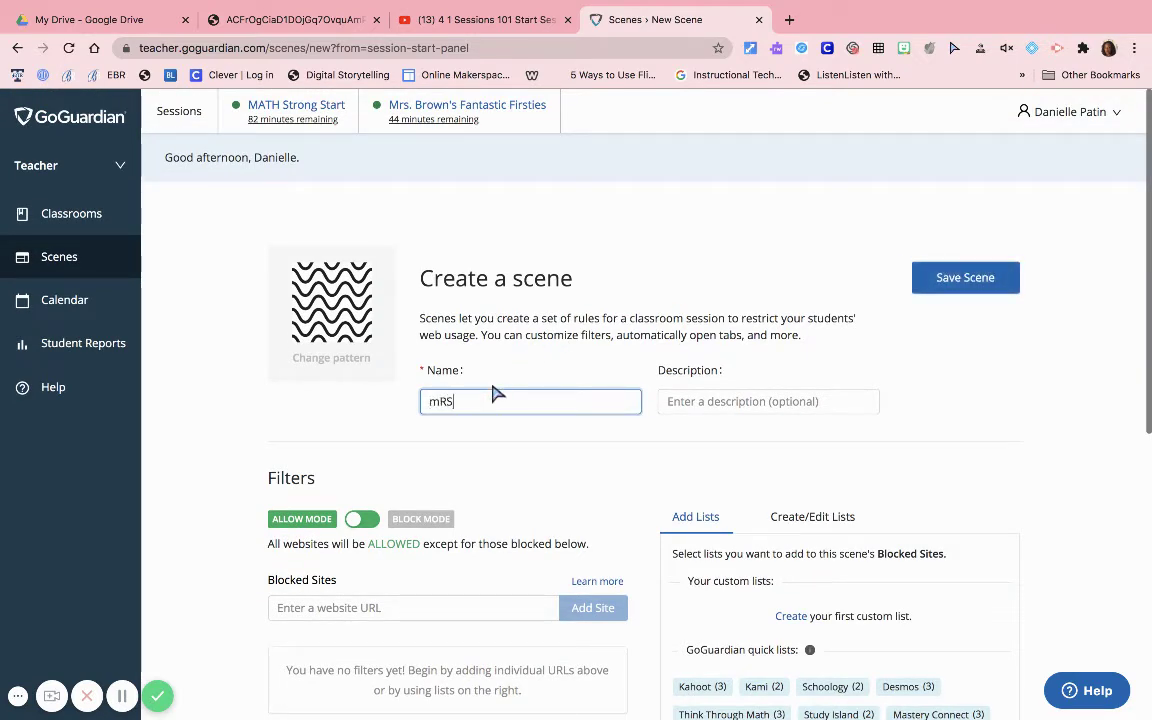
{"action": "key", "text": "BackSpace"}
{"action": "key", "text": "BackSpace"}
{"action": "key", "text": "BackSpace"}
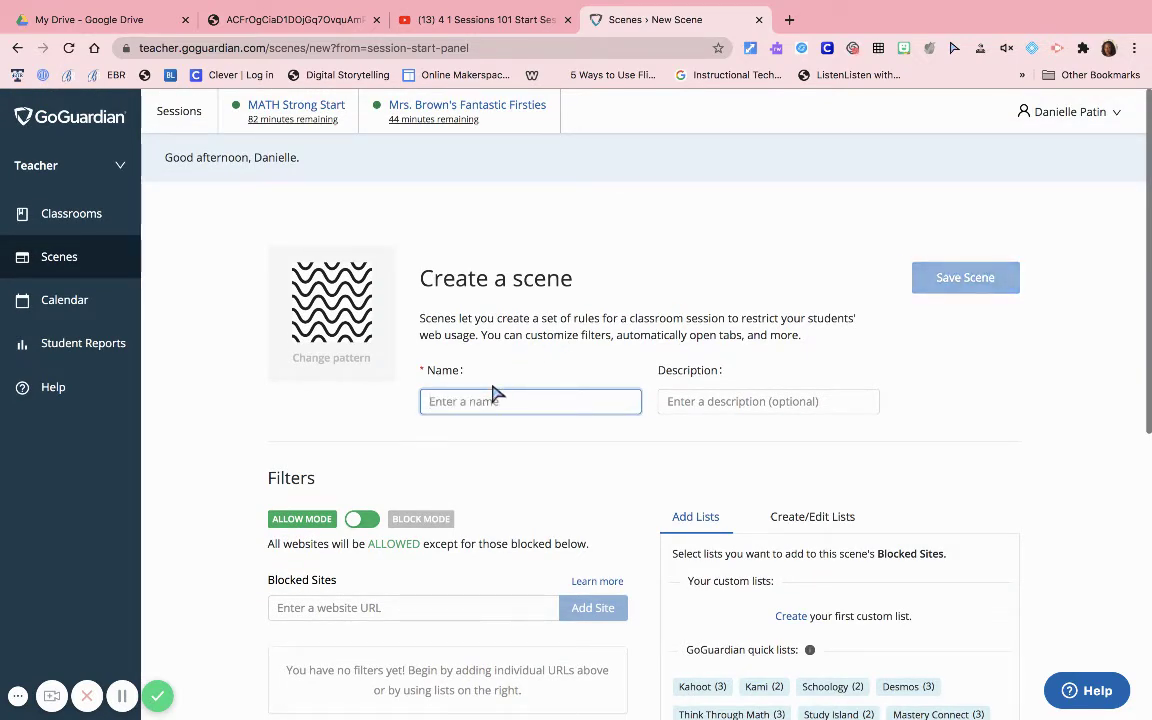
{"action": "type", "text": "Mr"}
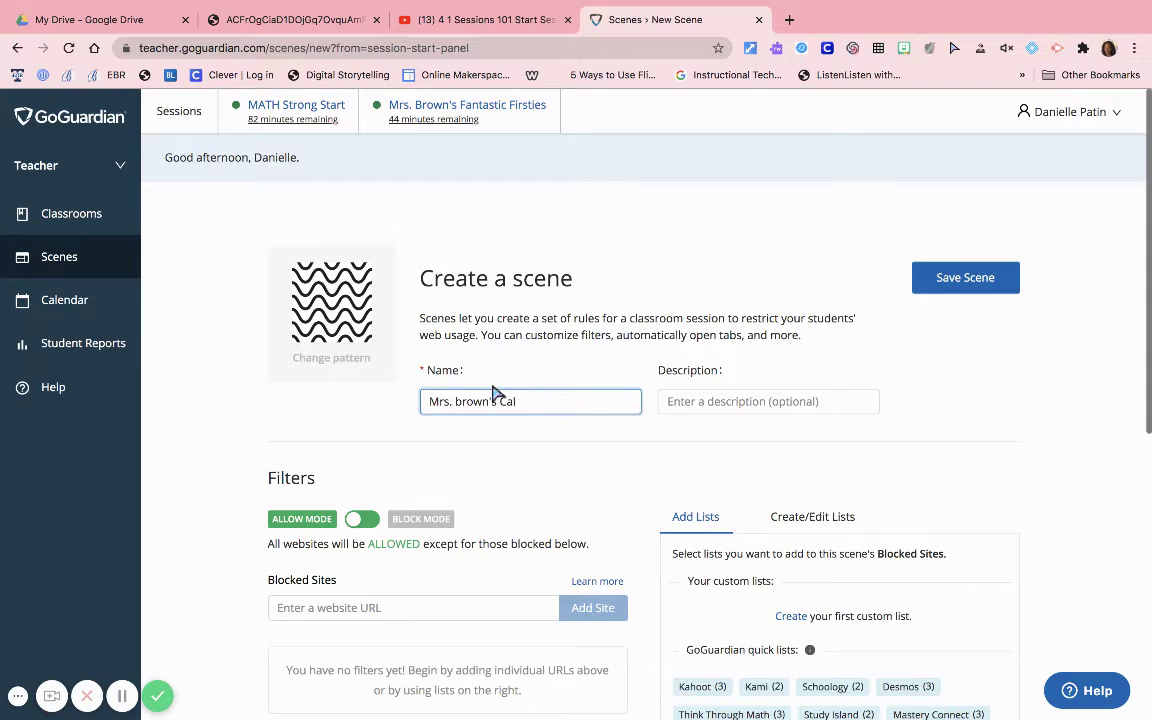
{"action": "type", "text": "s. brown's C;a"}
{"action": "left_click", "coordinate": [683, 402]}
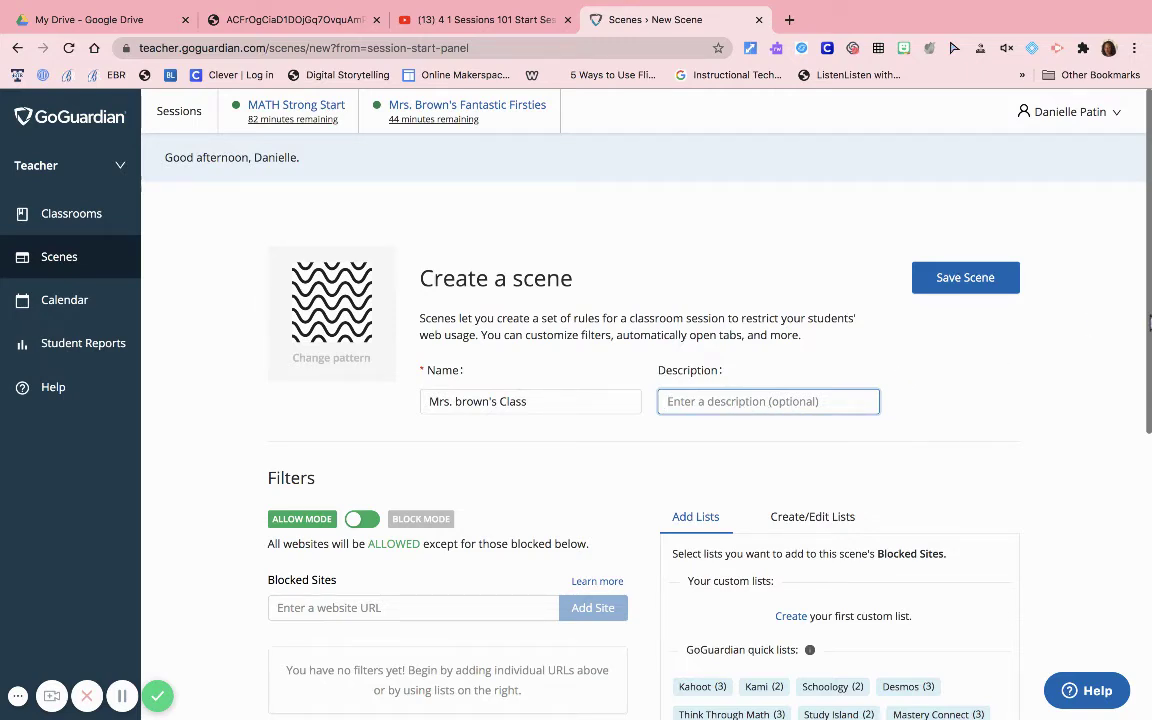
- Switch the scene's website filters to Block Mode
{"action": "left_click_drag", "start_coordinate": [1150, 322], "coordinate": [1150, 411]}
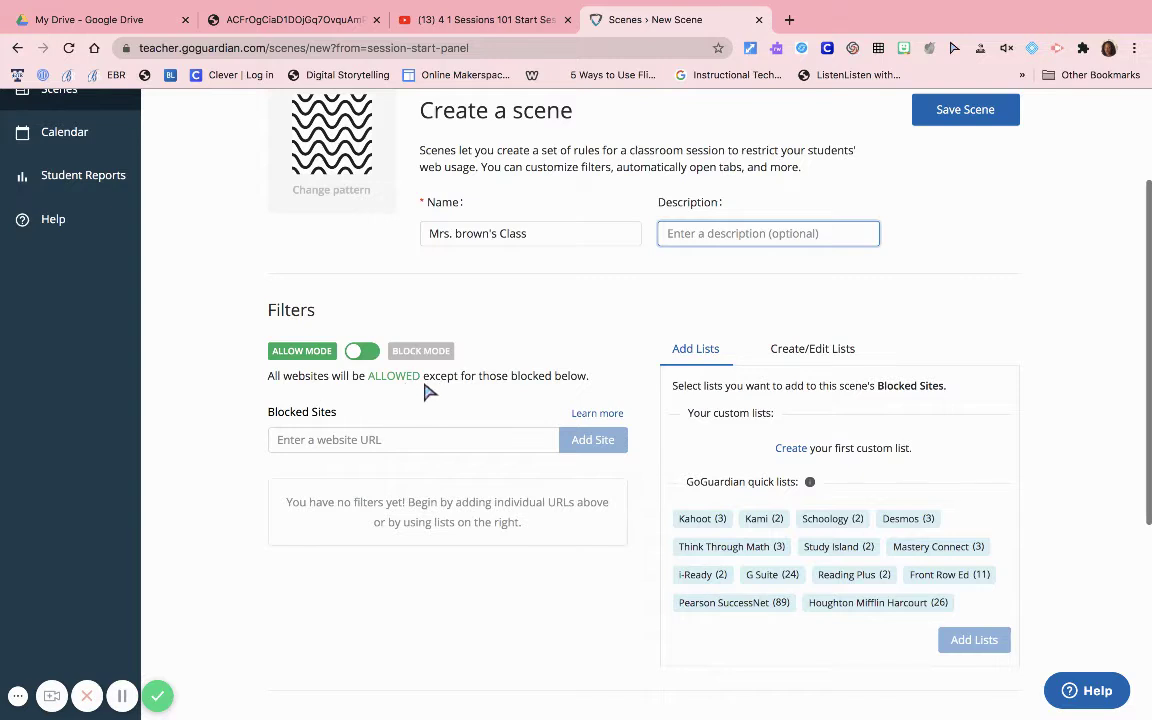
{"action": "left_click", "coordinate": [292, 442]}
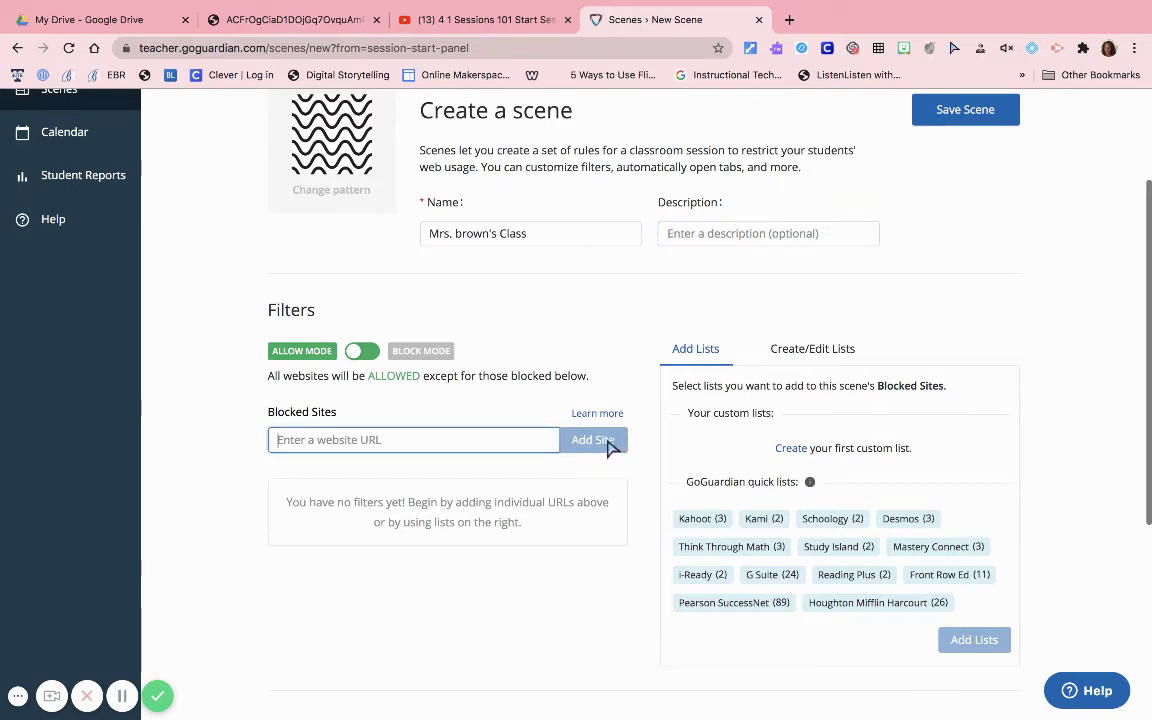
{"action": "left_click", "coordinate": [374, 354]}
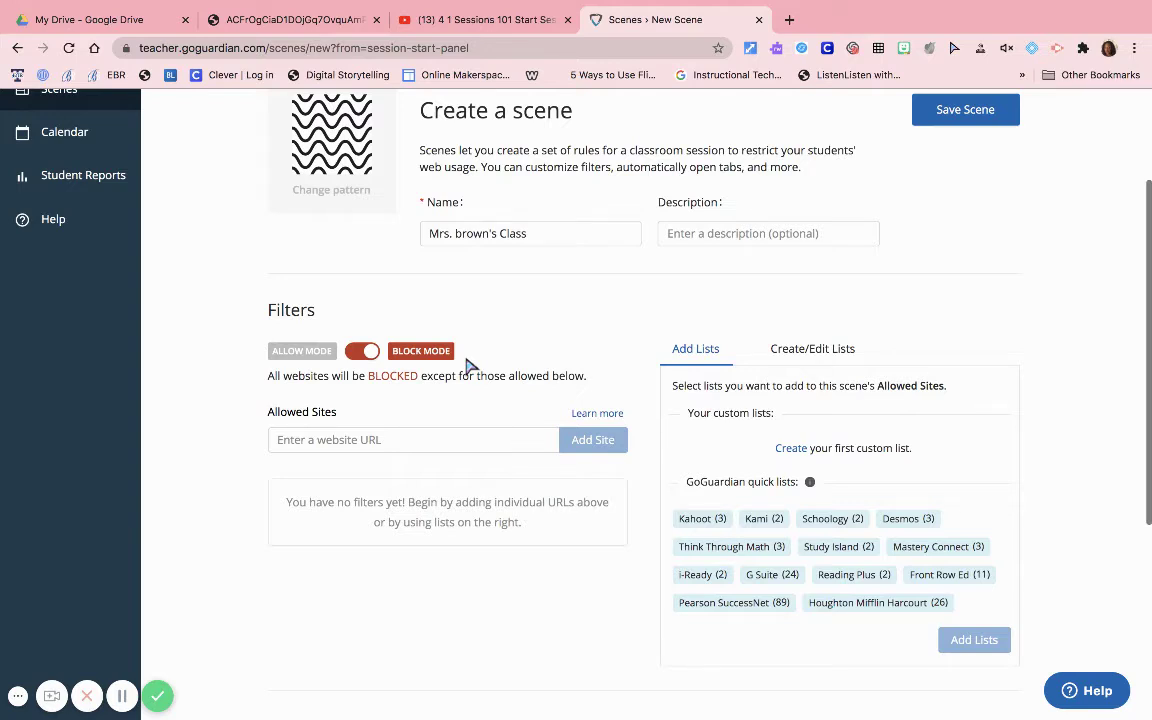
{"action": "left_click", "coordinate": [308, 352]}
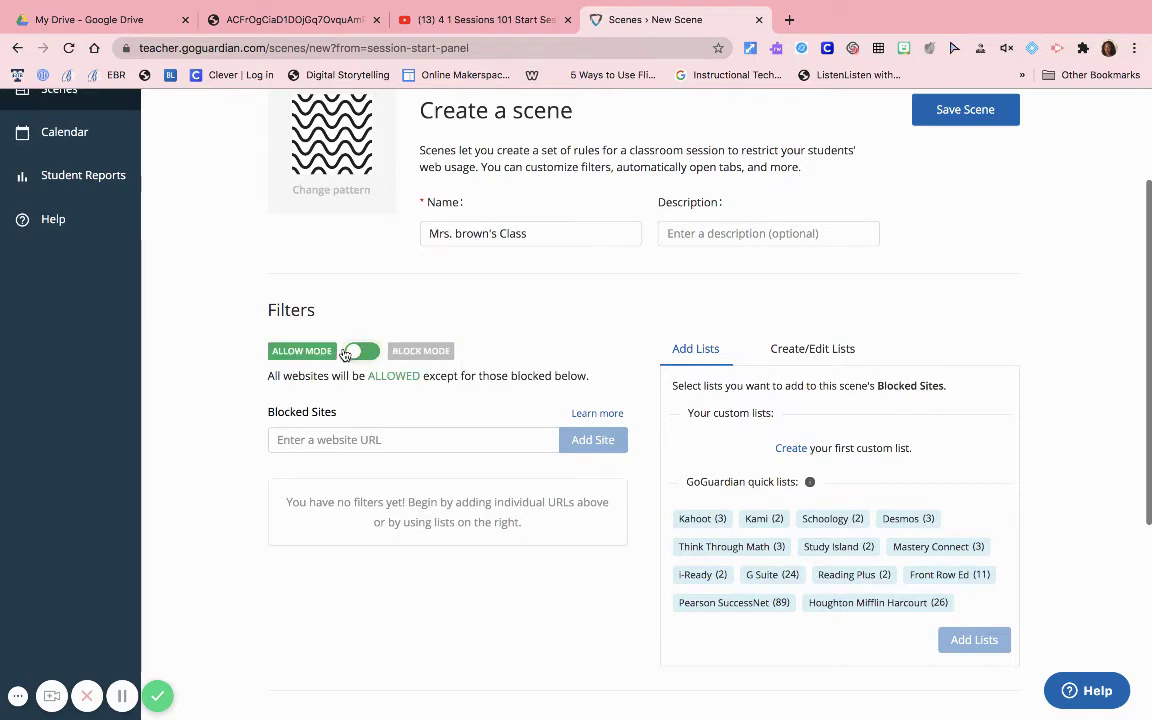
{"action": "left_click", "coordinate": [295, 447]}
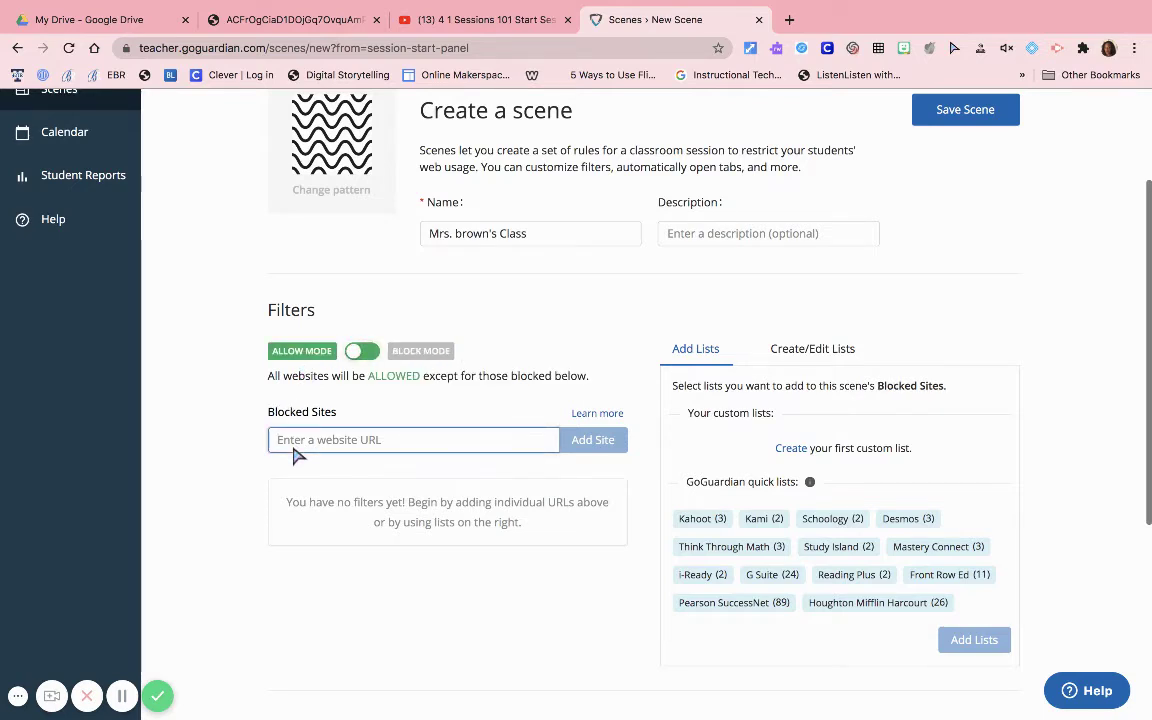
{"action": "type", "text": "www.pro"}
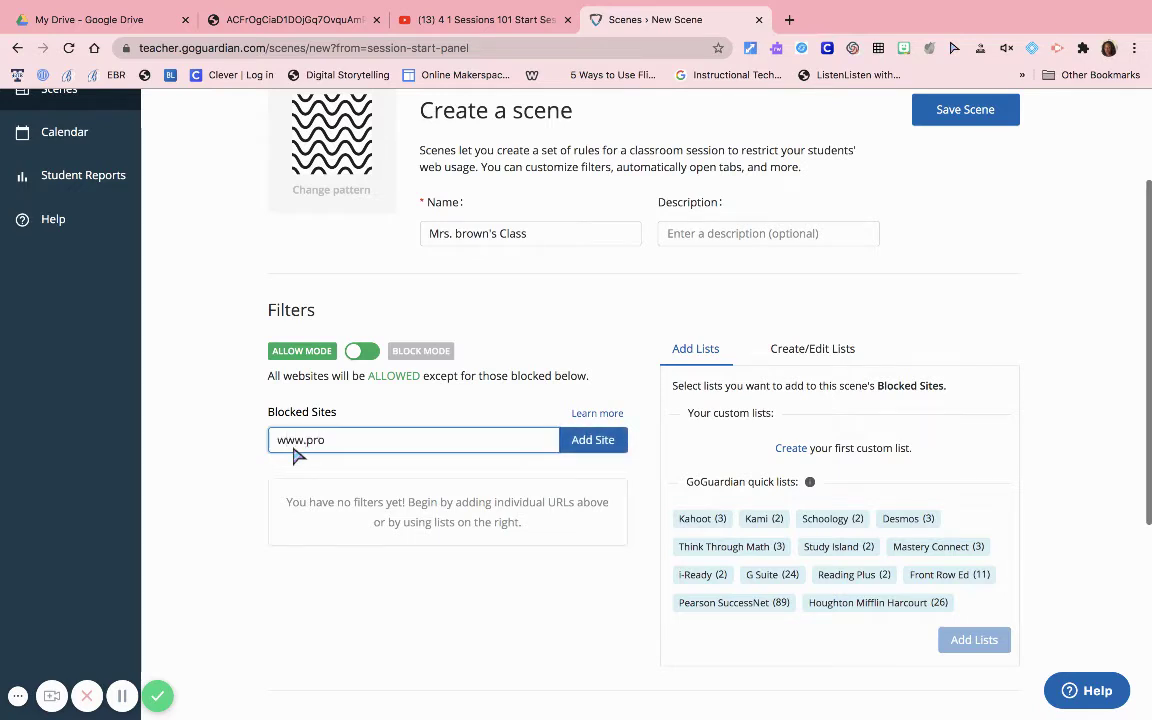
{"action": "type", "text": "digygame.com"}
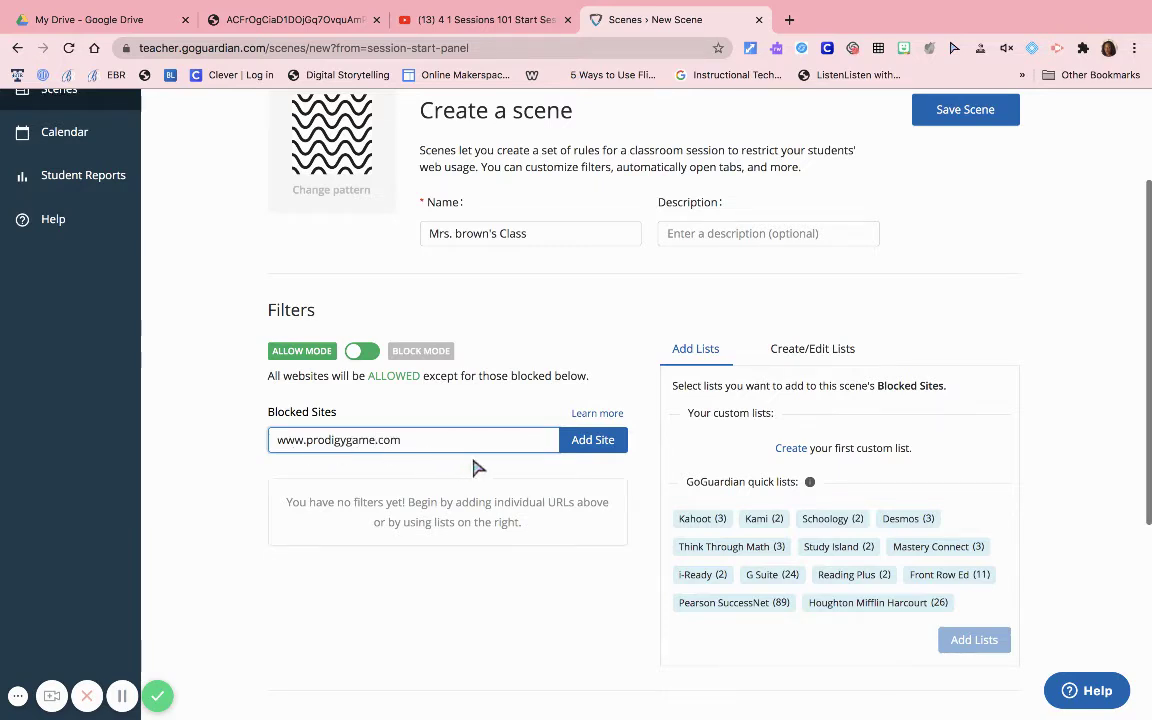
{"action": "left_click", "coordinate": [603, 445]}
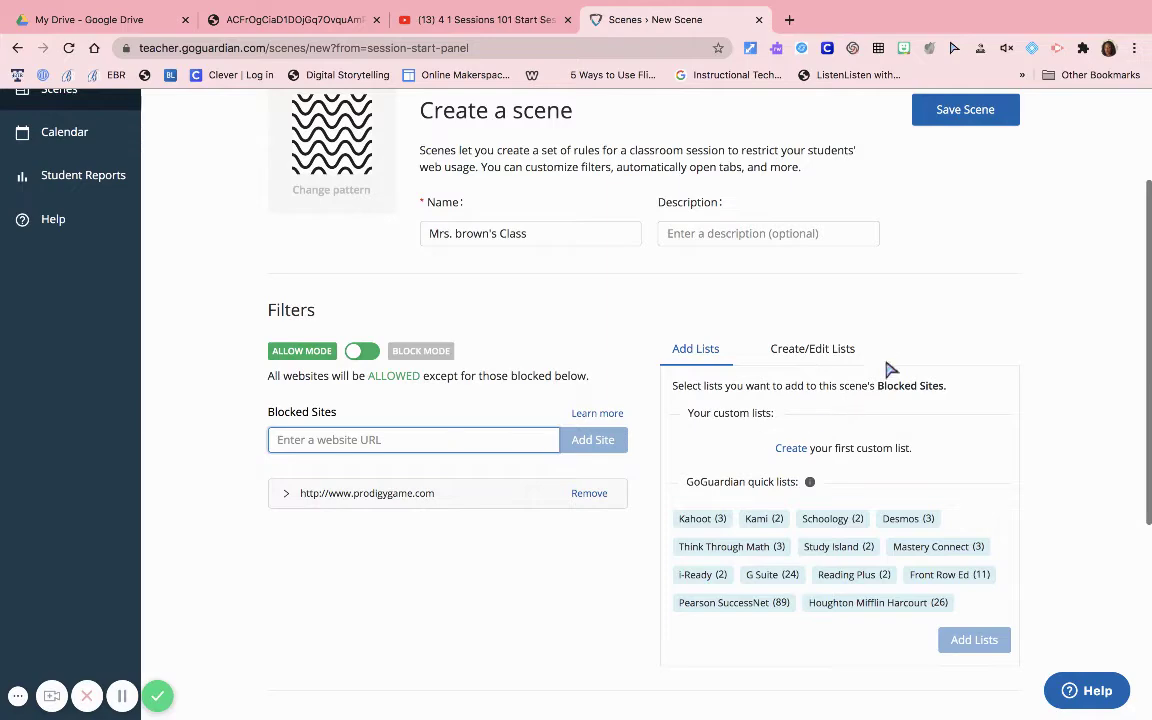
- Limit the scene's maximum open tabs to 4 and save the scene
{"action": "scroll", "coordinate": [1148, 393], "scroll_direction": "down", "scroll_amount": 5}
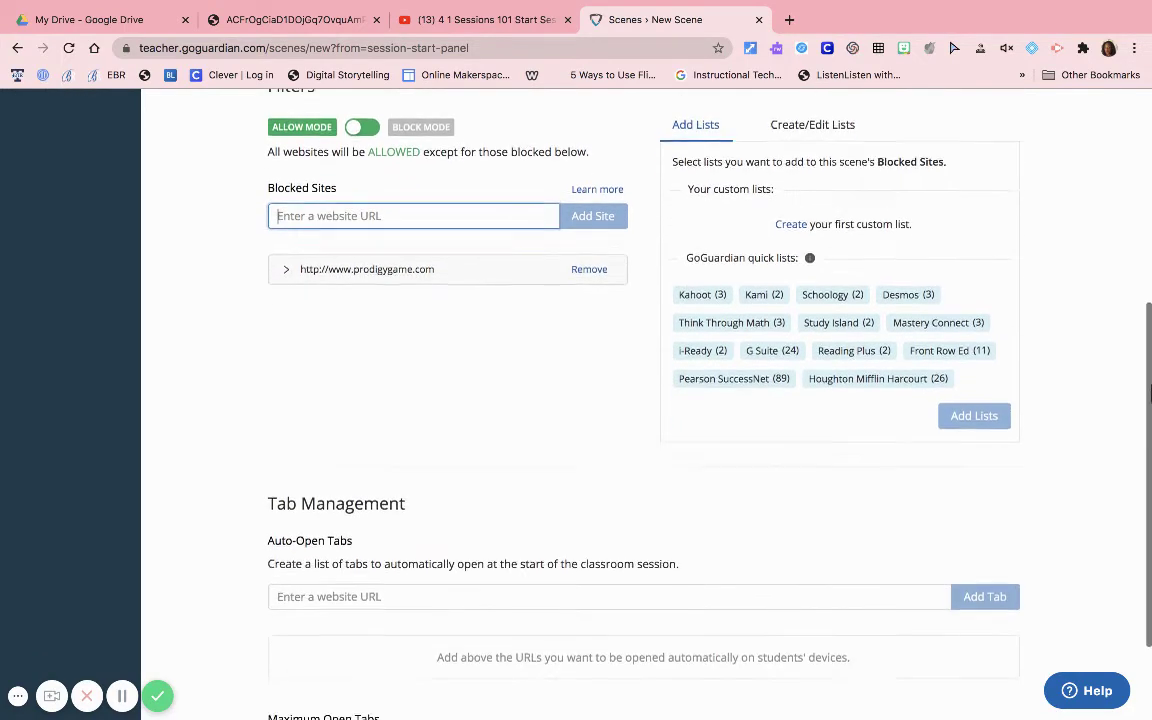
{"action": "left_click_drag", "start_coordinate": [1148, 393], "coordinate": [1148, 485]}
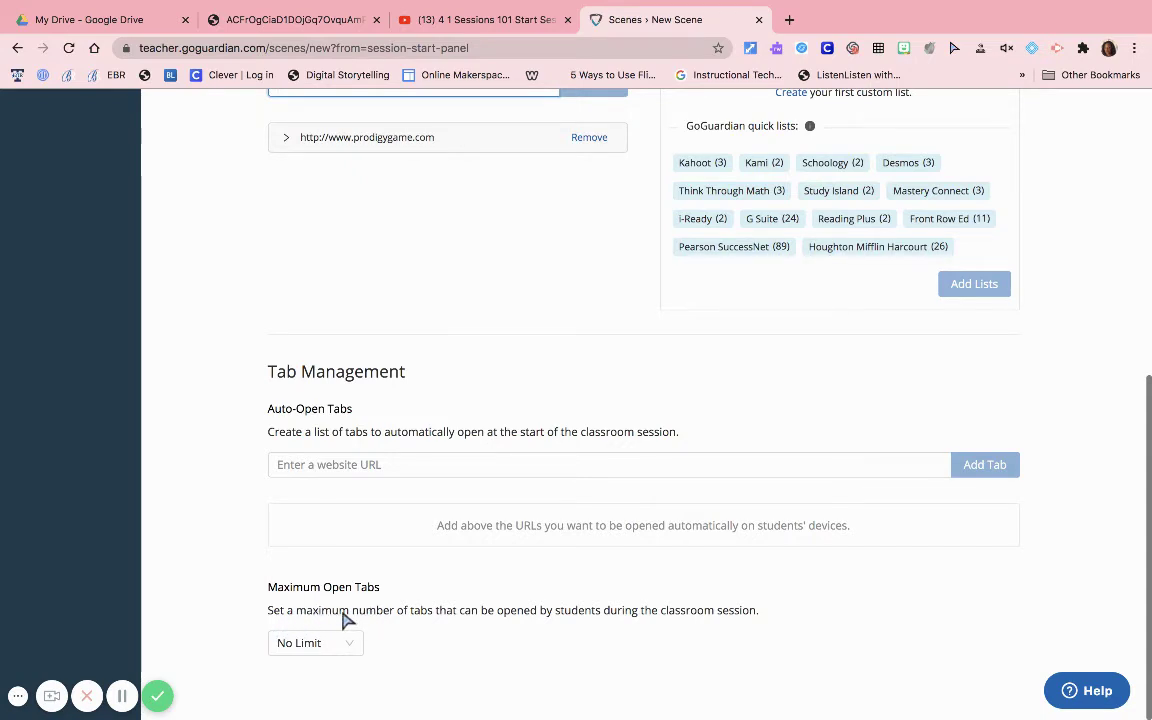
{"action": "left_click", "coordinate": [339, 652]}
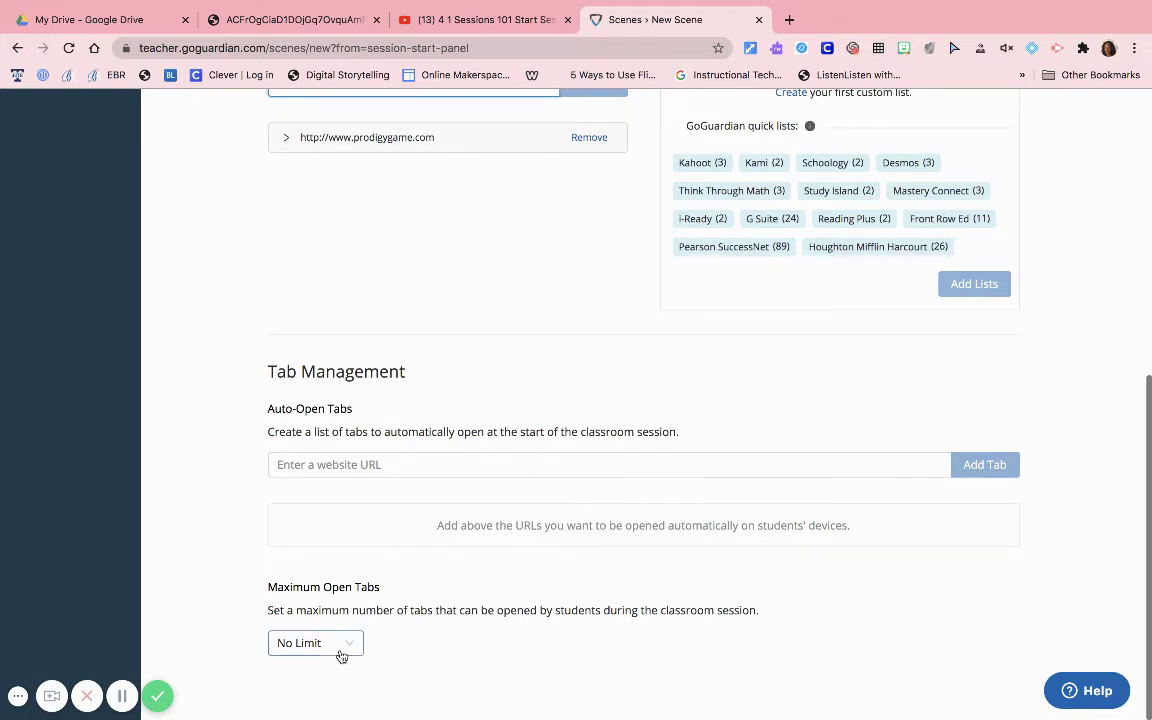
{"action": "left_click", "coordinate": [322, 542]}
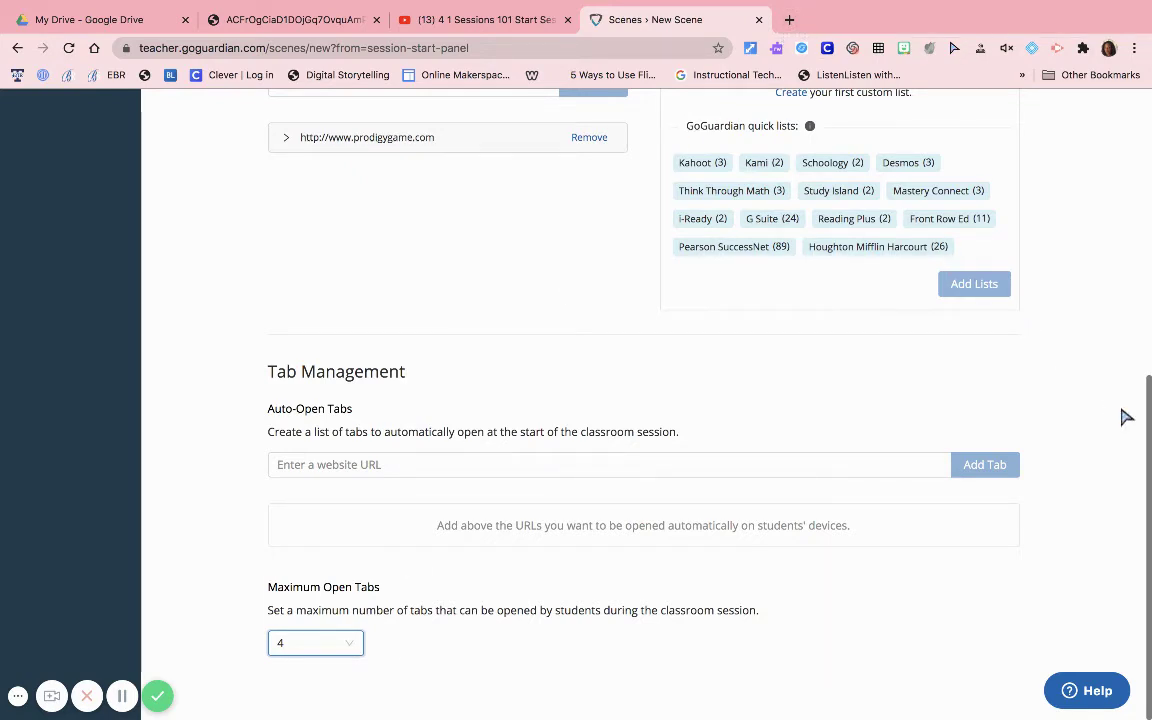
{"action": "left_click_drag", "start_coordinate": [1148, 450], "coordinate": [1149, 195]}
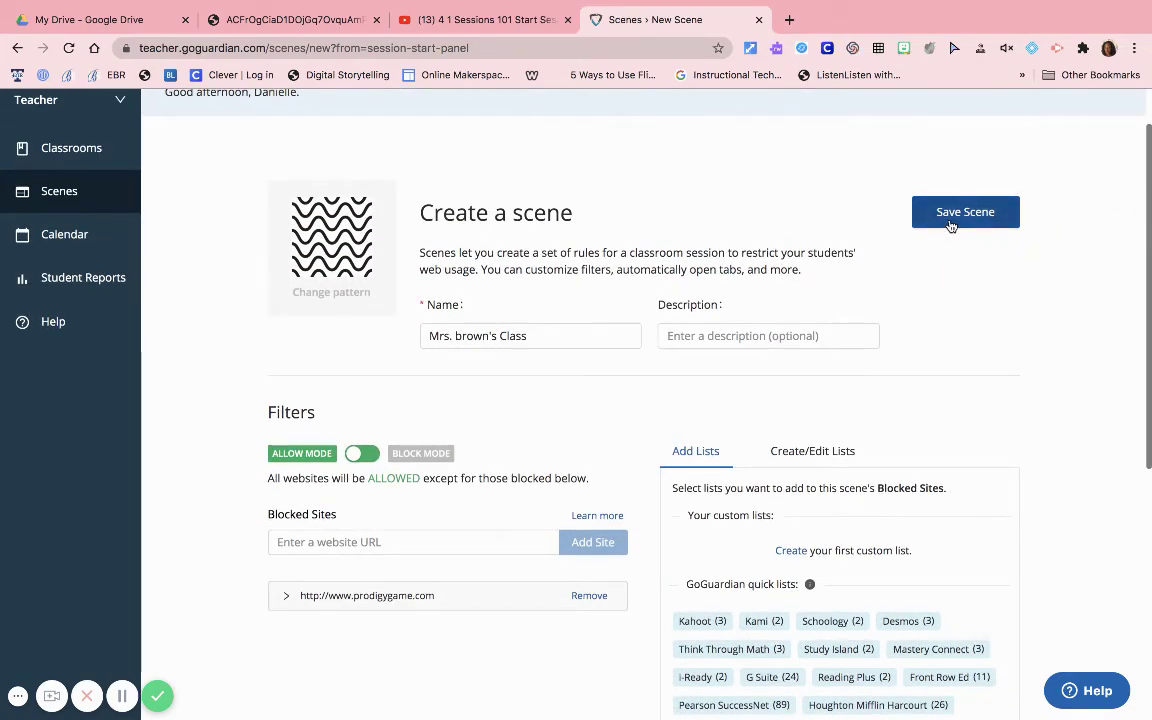
{"action": "left_click", "coordinate": [950, 226]}
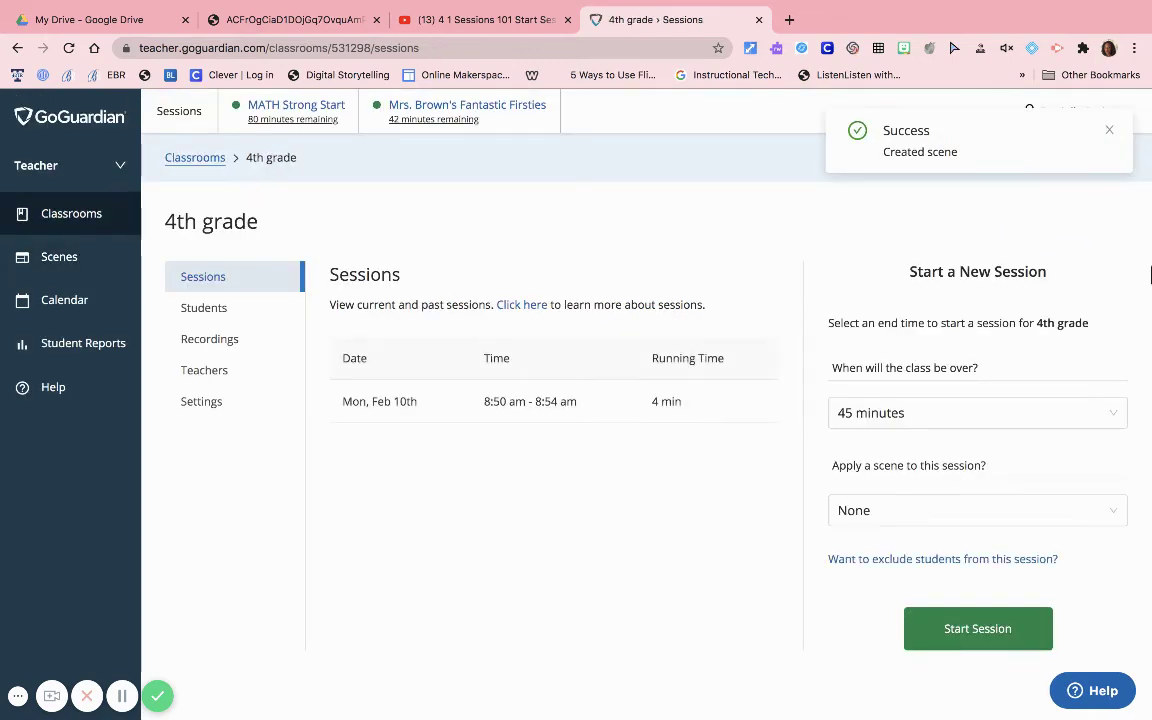
- Apply the newly created class scene to the 4th grade session and start the session
{"action": "left_click", "coordinate": [930, 510]}
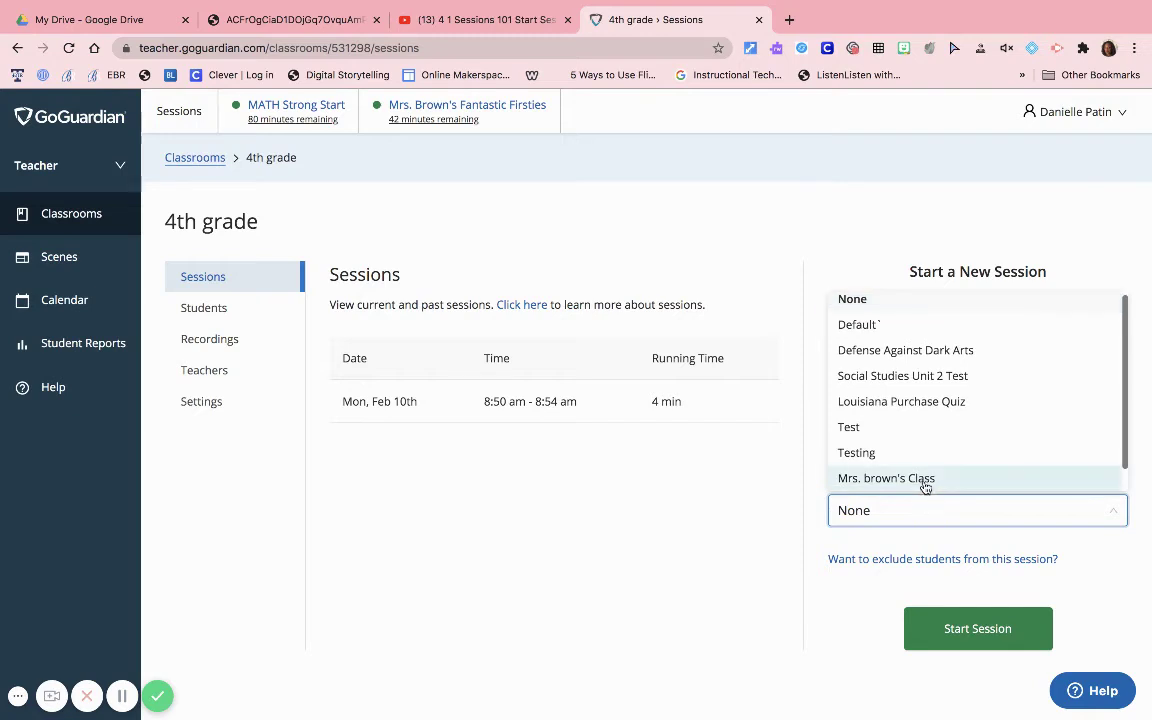
{"action": "left_click", "coordinate": [924, 479]}
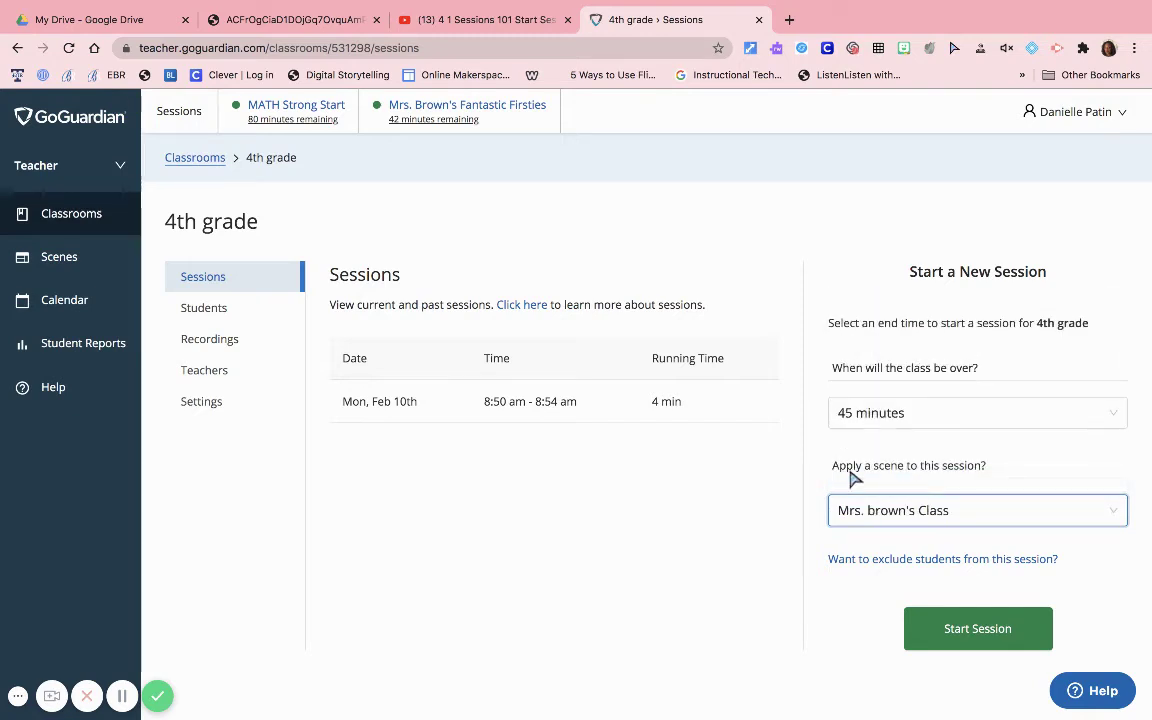
{"action": "left_click", "coordinate": [960, 630]}
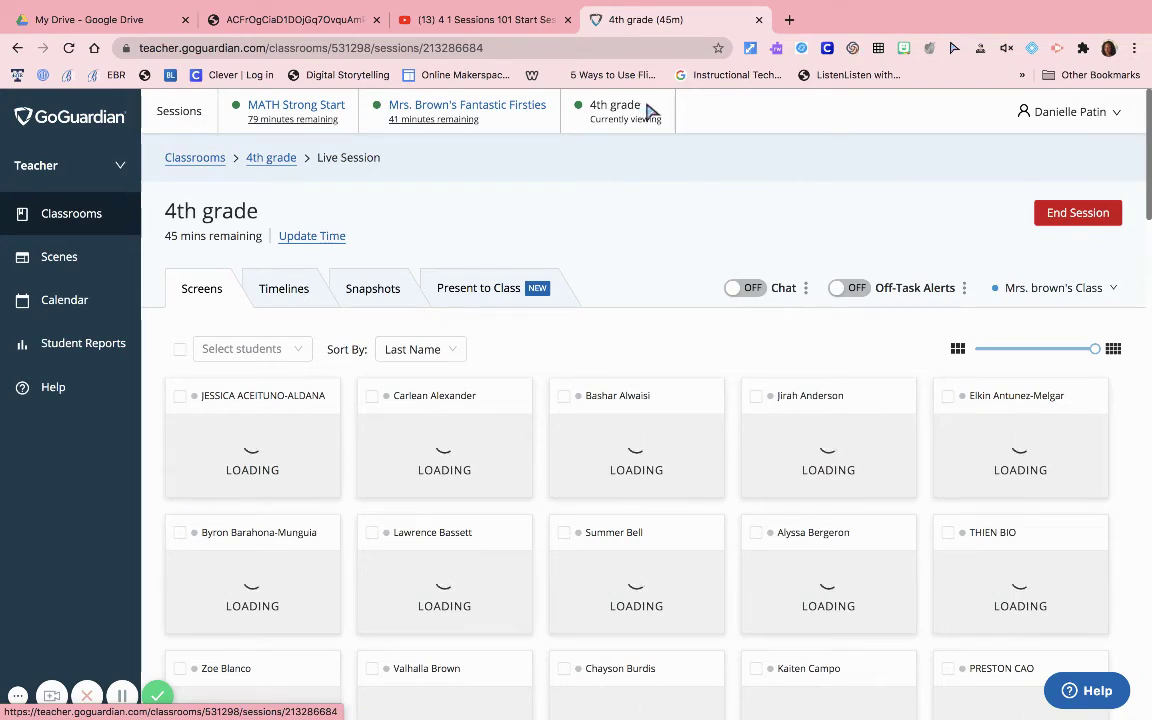
- Look through the live views of the three running class sessions, ending on 4th grade
{"action": "left_click", "coordinate": [287, 112]}
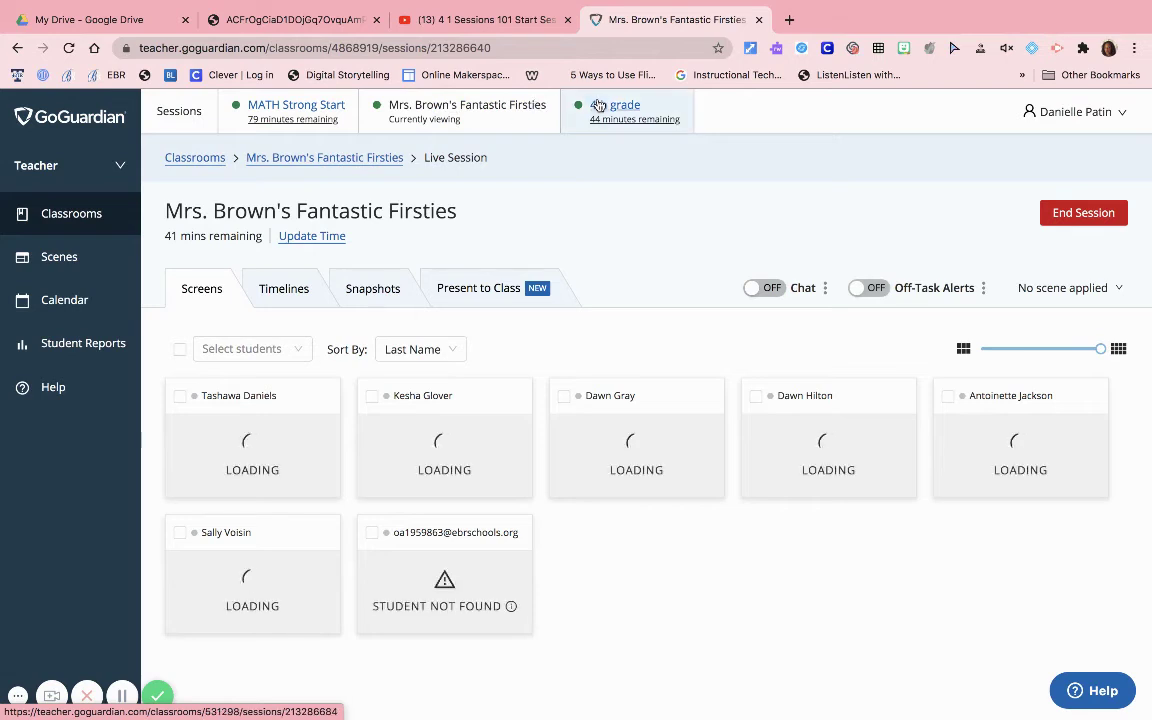
{"action": "left_click", "coordinate": [602, 106]}
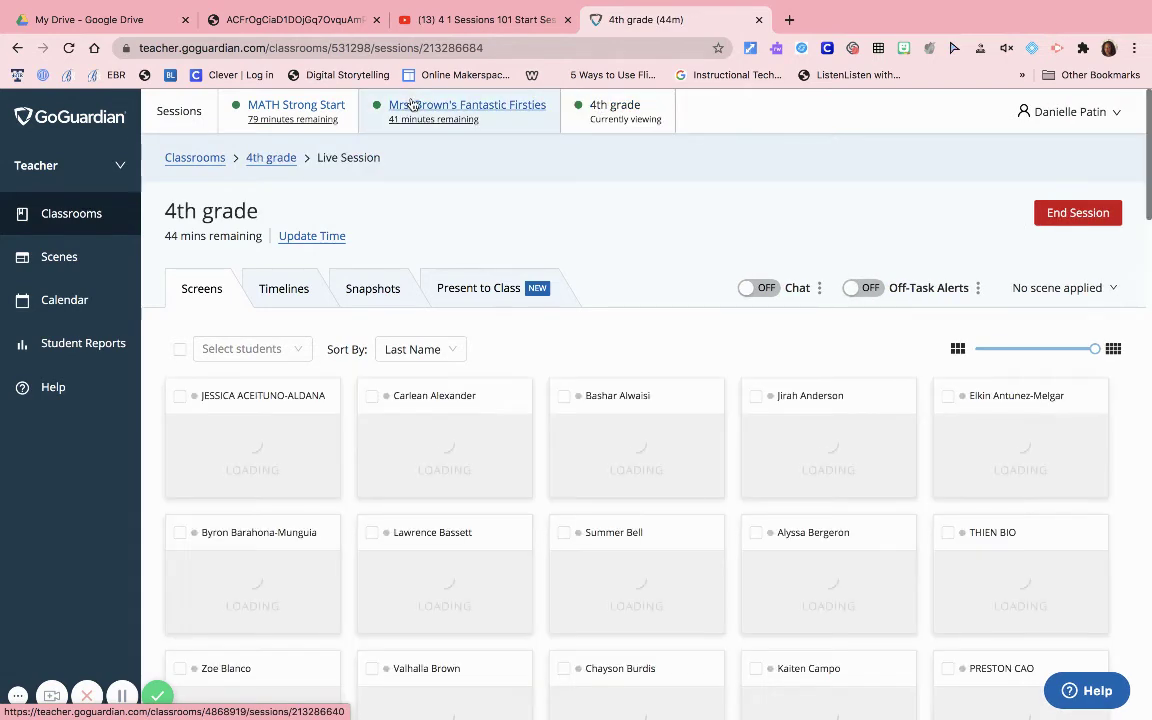
{"action": "left_click", "coordinate": [412, 106]}
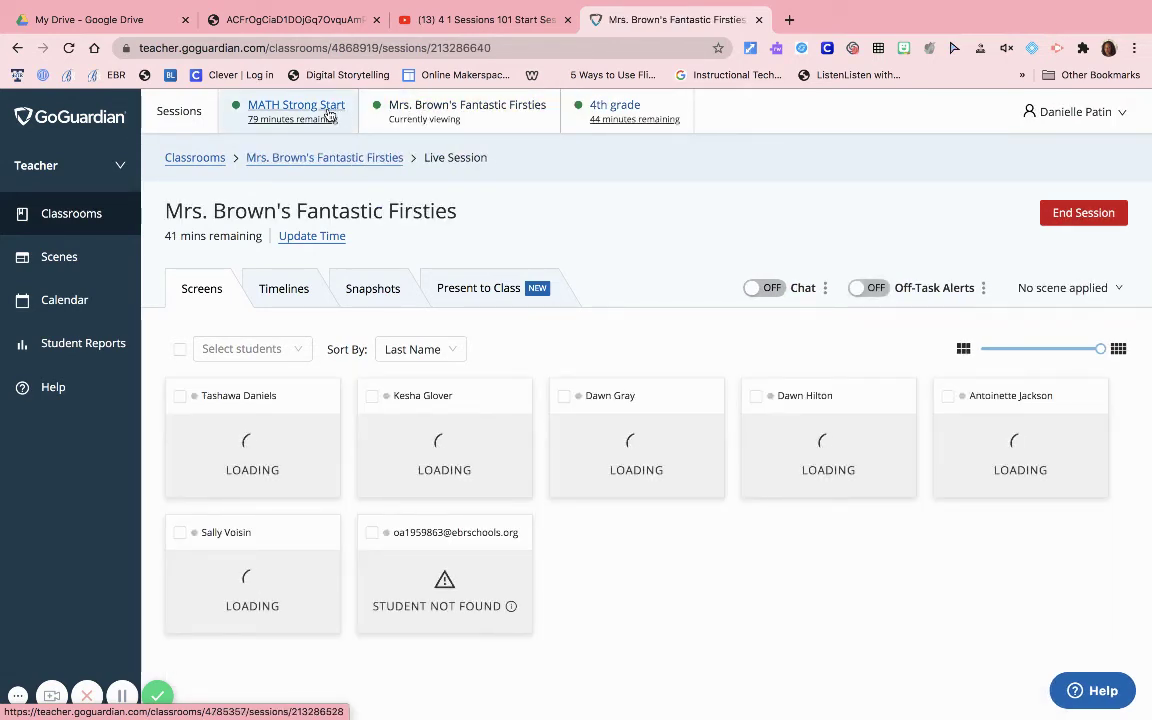
{"action": "left_click", "coordinate": [328, 110]}
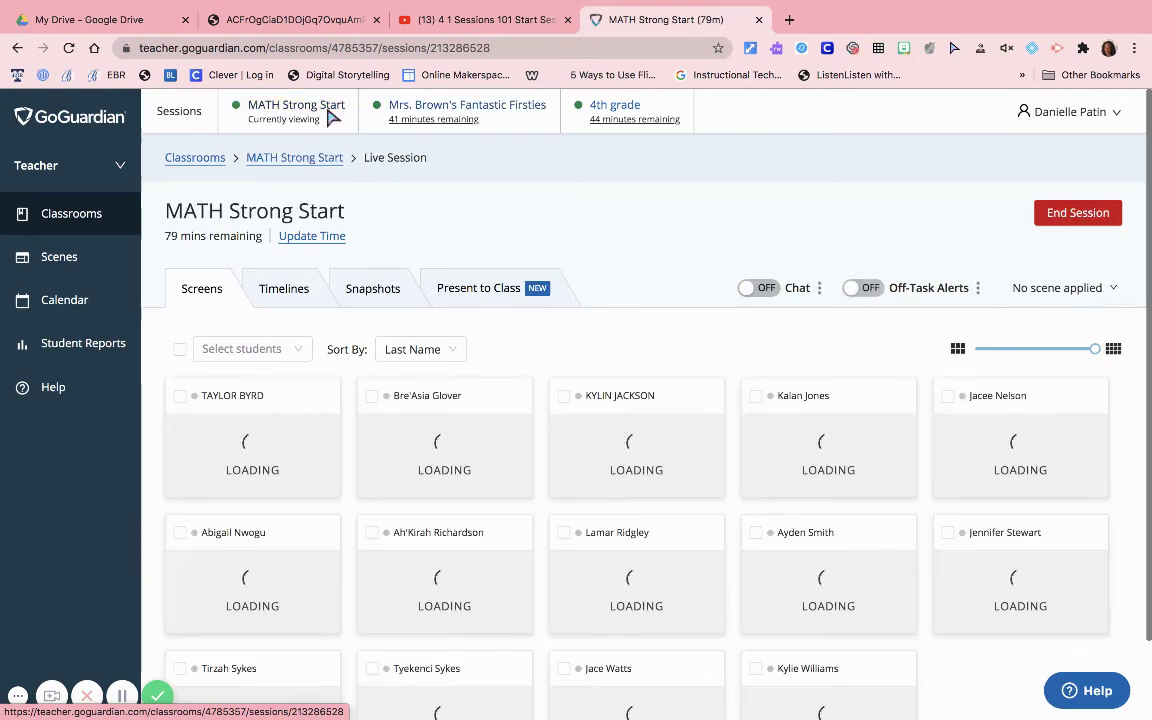
{"action": "left_click", "coordinate": [622, 108]}
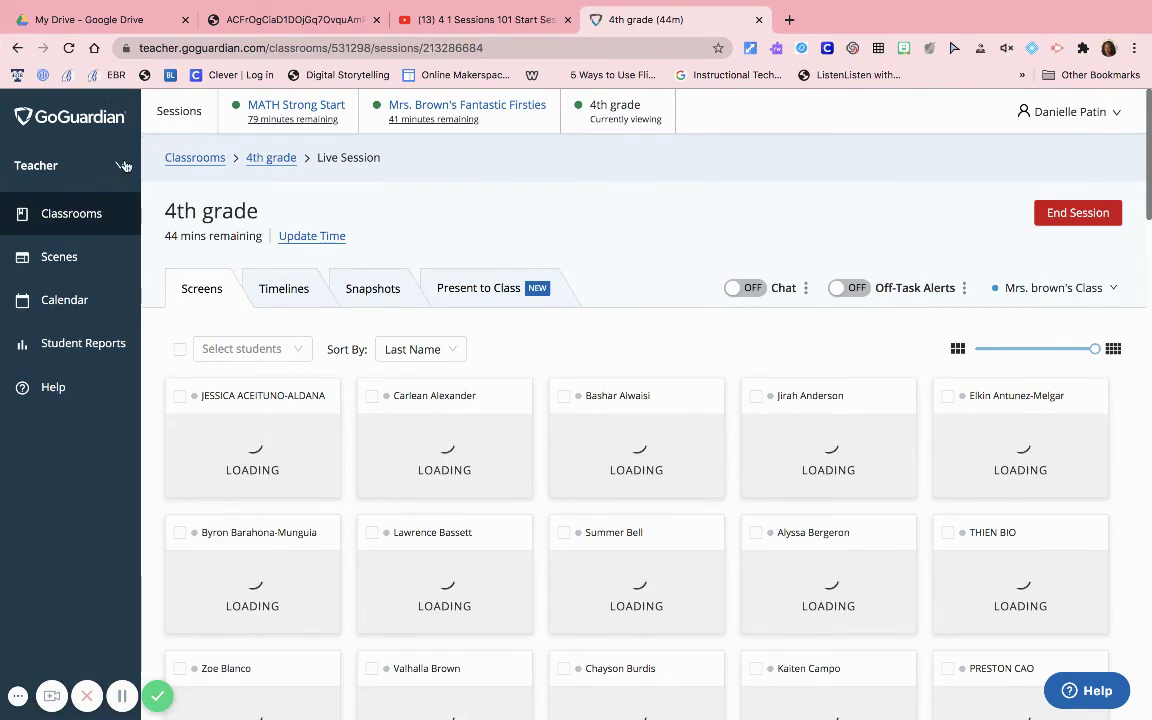
- Review the overview of active classrooms and the list of saved scenes
{"action": "left_click", "coordinate": [99, 215]}
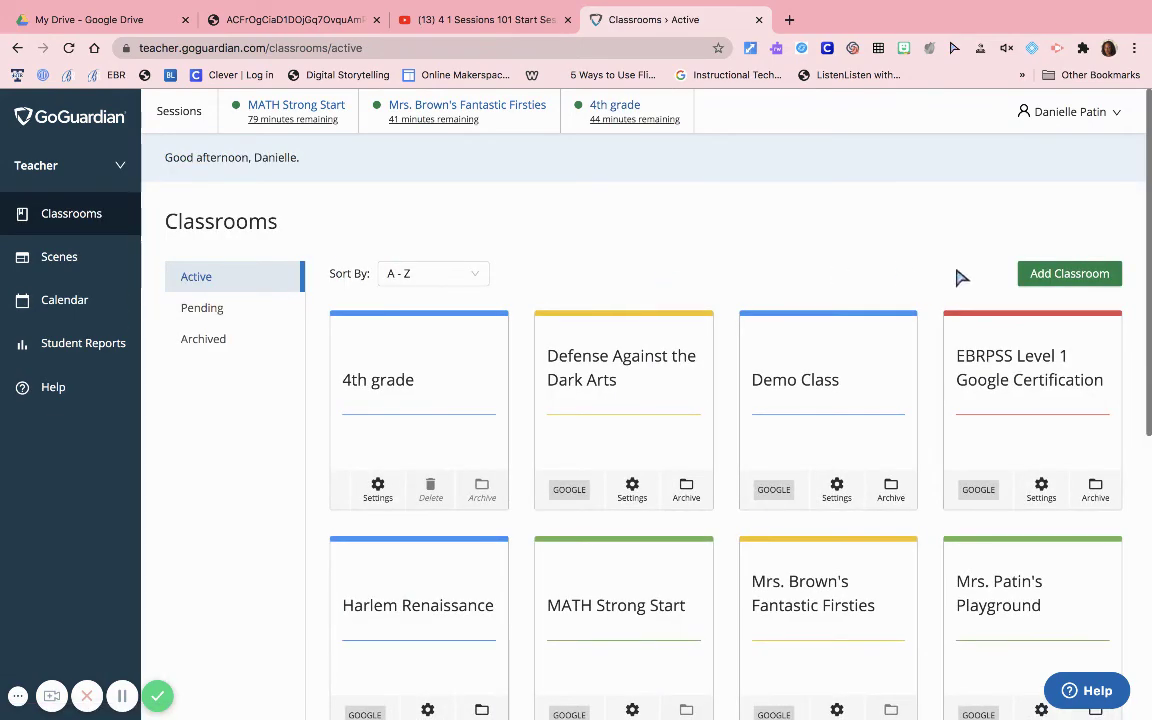
{"action": "scroll", "coordinate": [1150, 425], "scroll_direction": "down", "scroll_amount": 3}
{"action": "left_click_drag", "start_coordinate": [1150, 425], "coordinate": [1148, 275]}
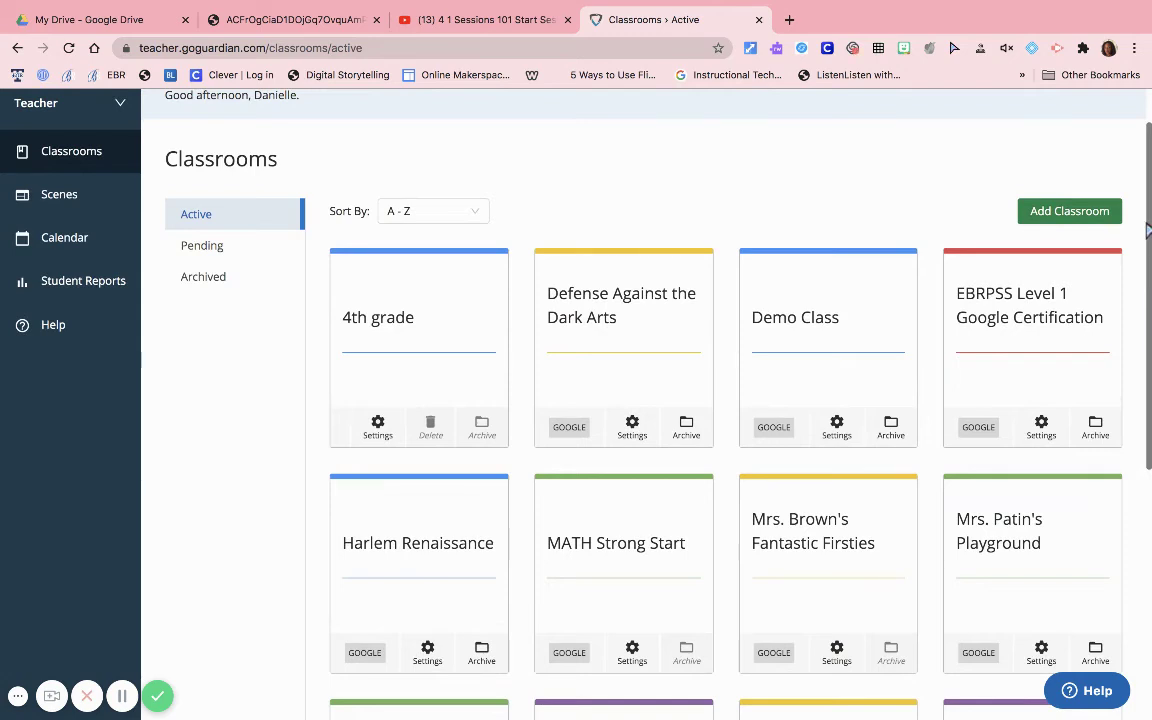
{"action": "left_click_drag", "start_coordinate": [1148, 230], "coordinate": [1148, 193]}
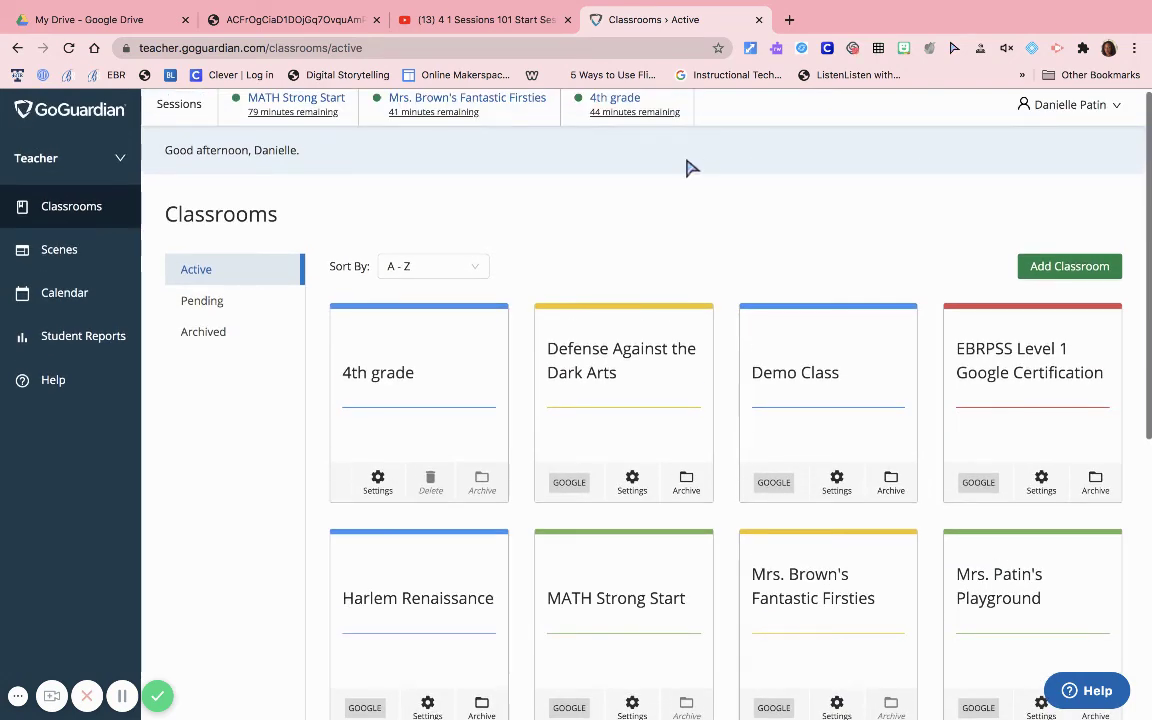
{"action": "left_click", "coordinate": [66, 250]}
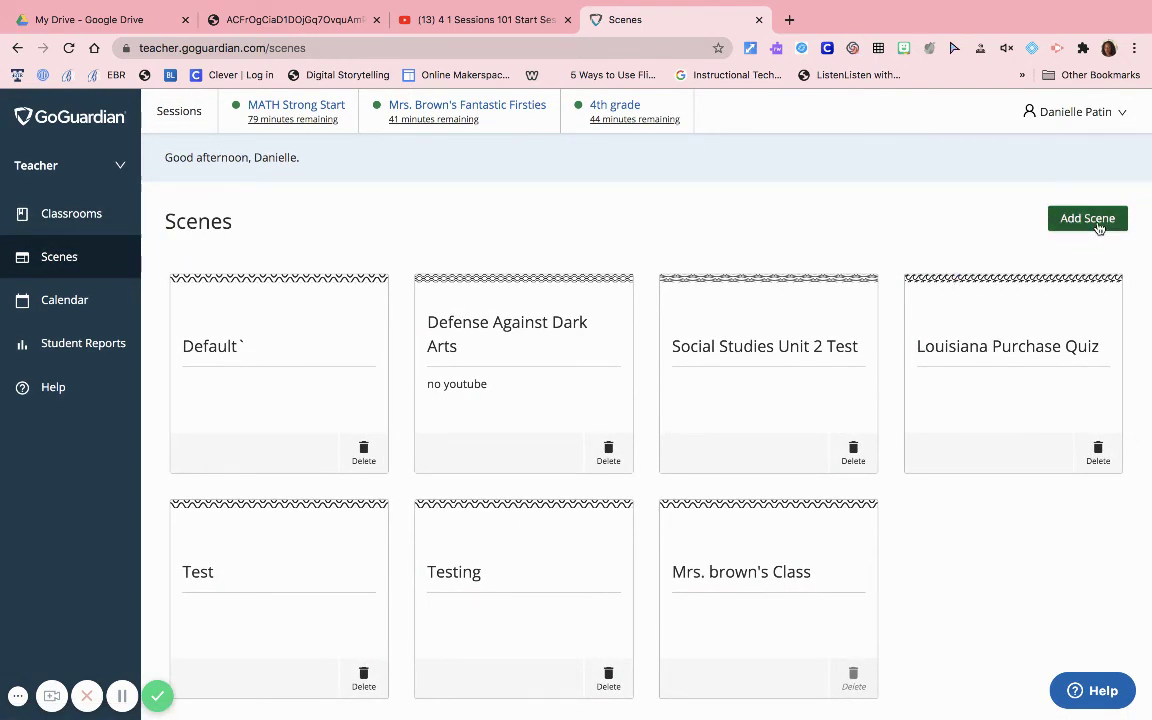
{"action": "left_click_drag", "start_coordinate": [1150, 262], "coordinate": [1149, 351]}
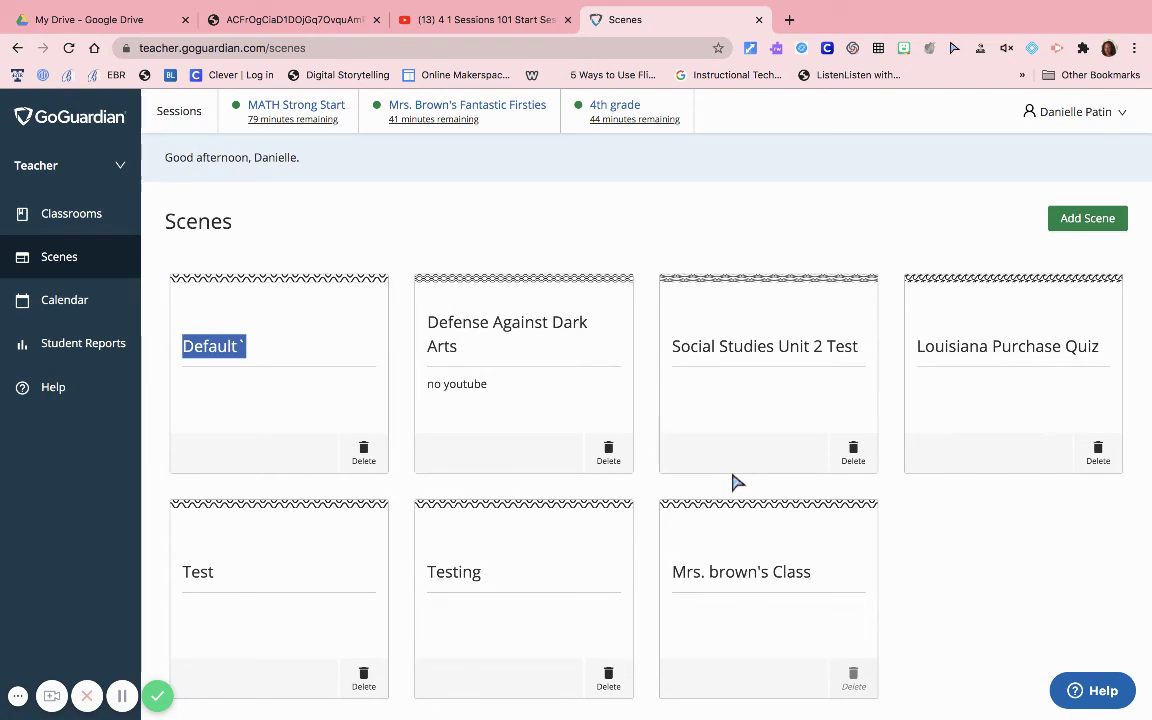
- Open the session calendar and compare the schedules for the weeks of Aug 3 and Aug 10
{"action": "left_click", "coordinate": [62, 310]}
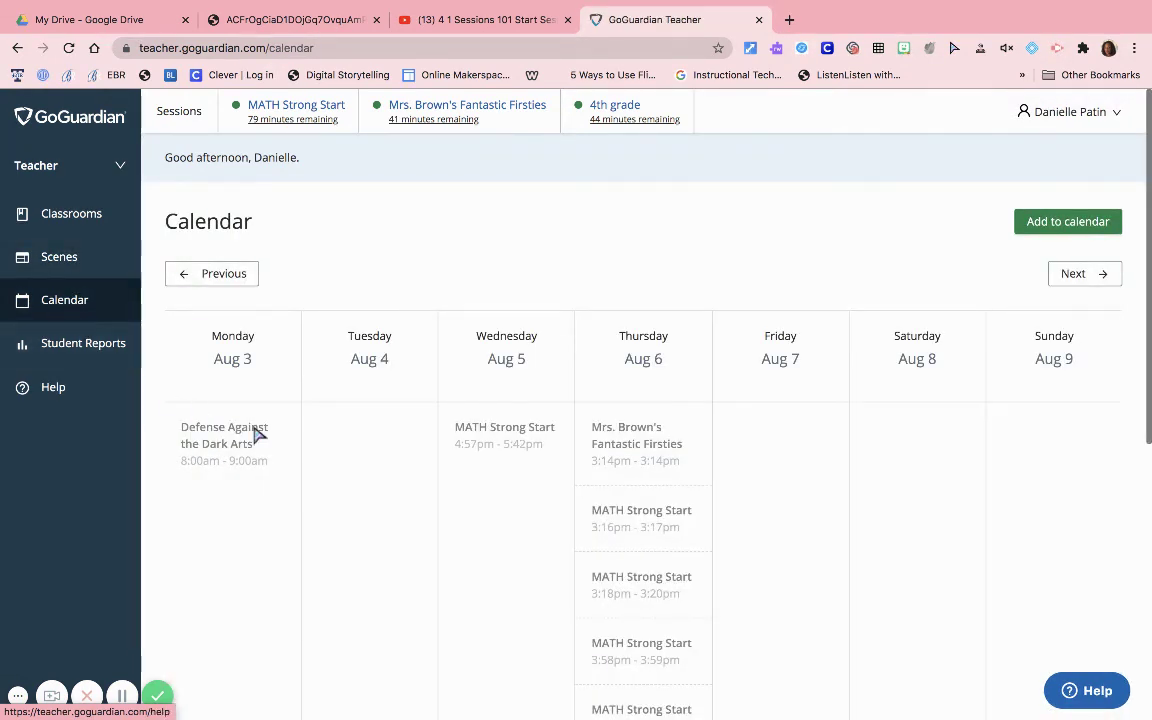
{"action": "left_click", "coordinate": [1079, 282]}
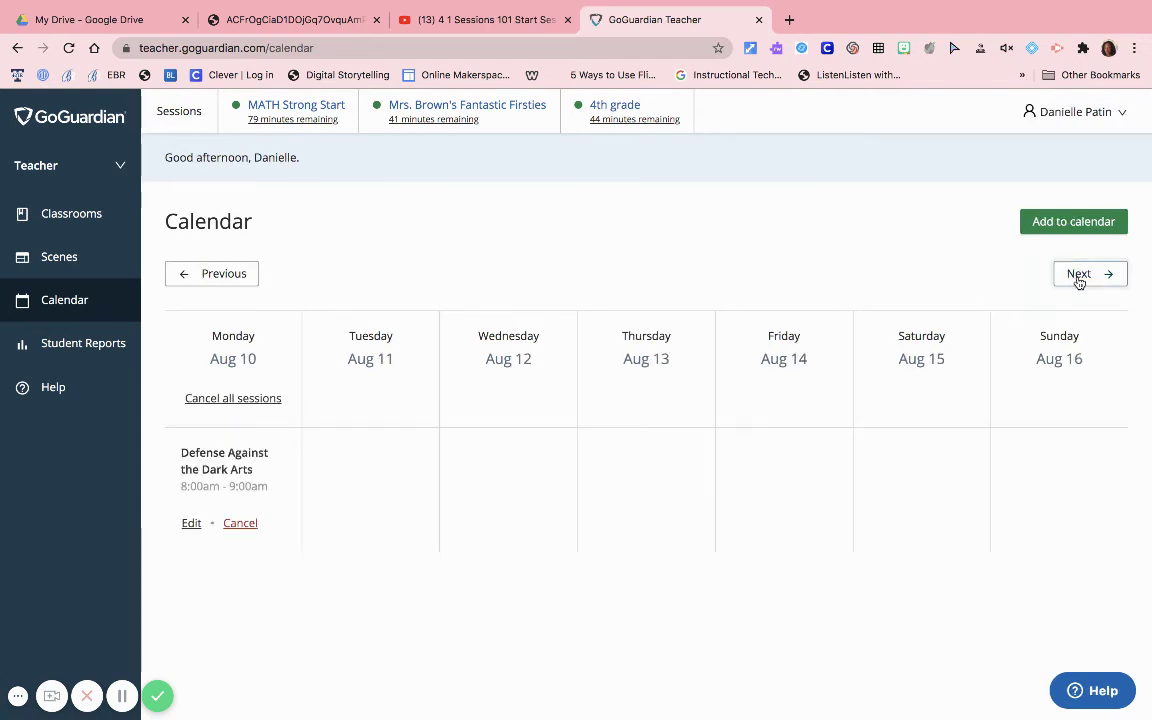
{"action": "left_click", "coordinate": [213, 284]}
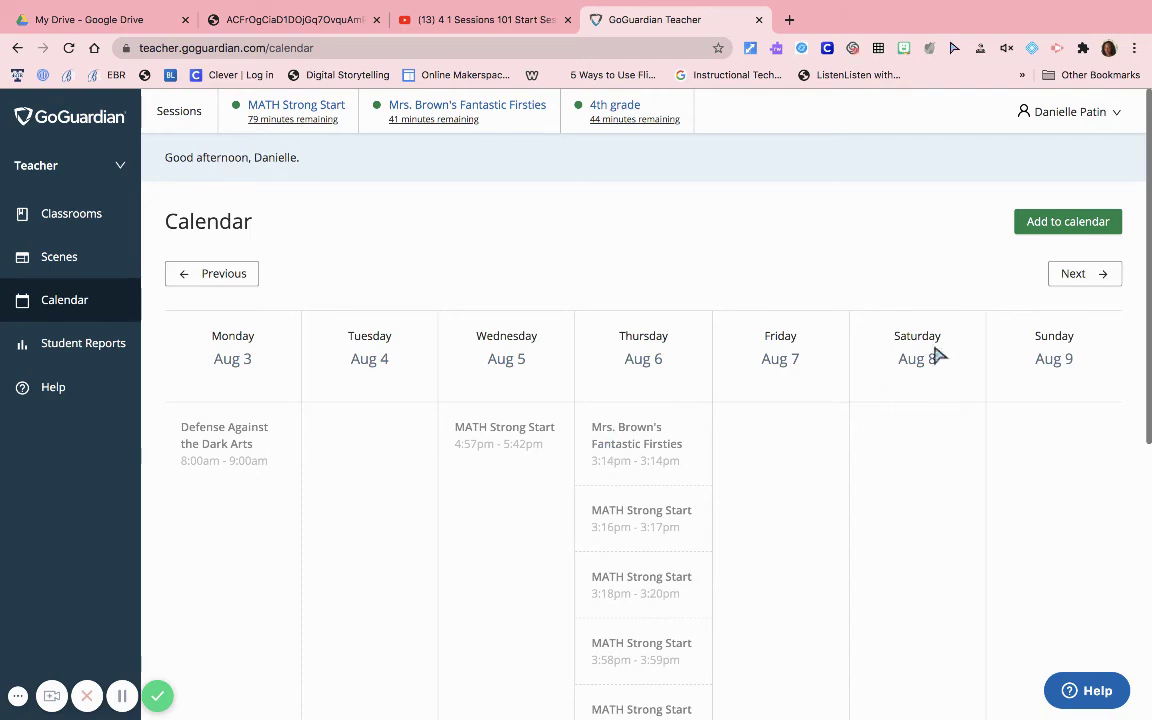
{"action": "left_click", "coordinate": [1075, 275]}
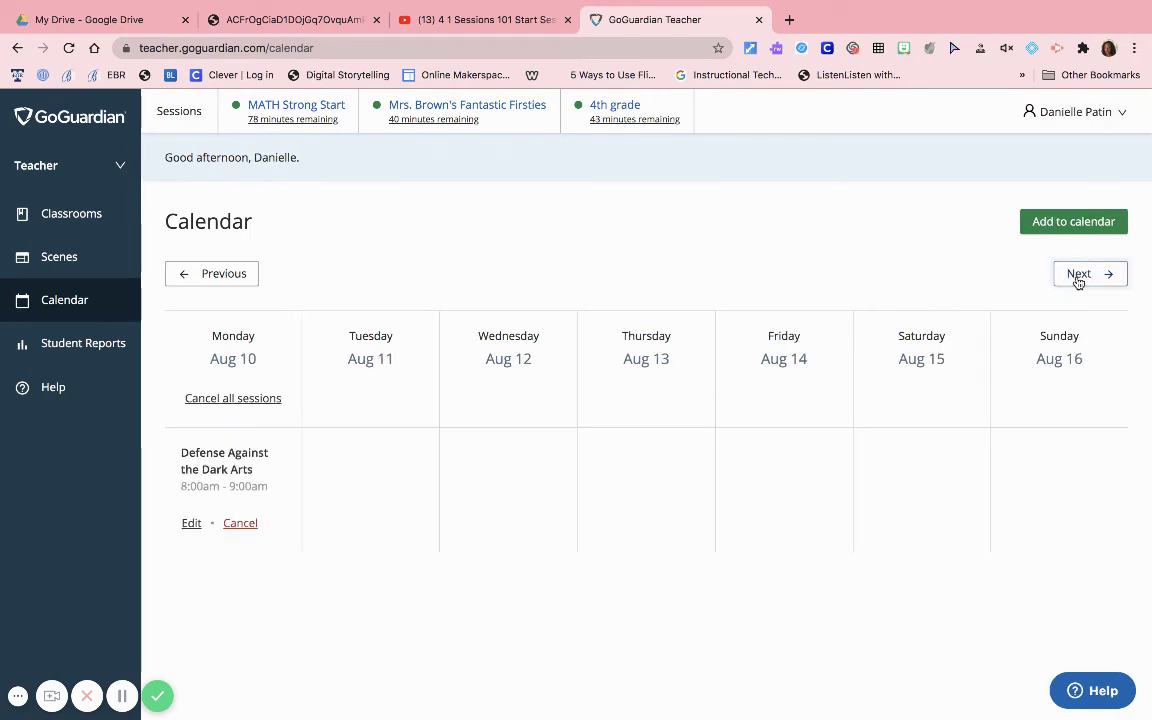
- Examine the form for scheduling automatic classroom sessions and close it without adding anything
{"action": "left_click", "coordinate": [1075, 223]}
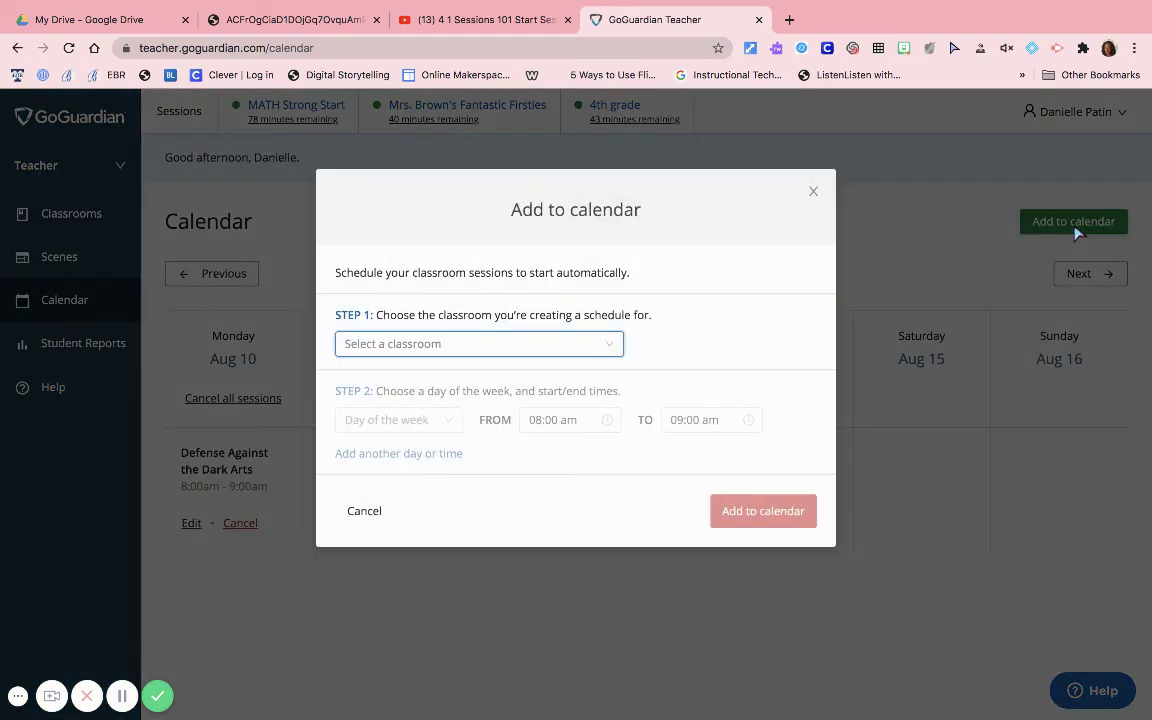
{"action": "left_click", "coordinate": [594, 340]}
{"action": "left_click", "coordinate": [695, 280]}
{"action": "left_click", "coordinate": [813, 191]}
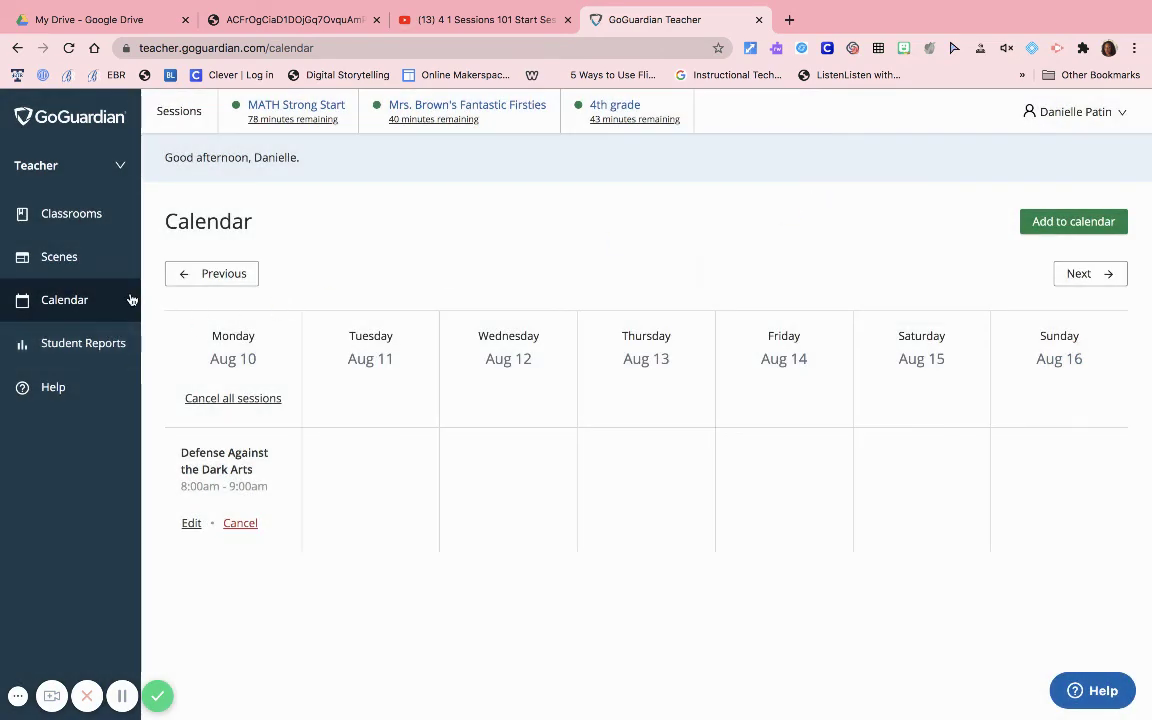
- Open the individual student reports and choose MATH Strong Start as the report's classroom
{"action": "left_click", "coordinate": [60, 352]}
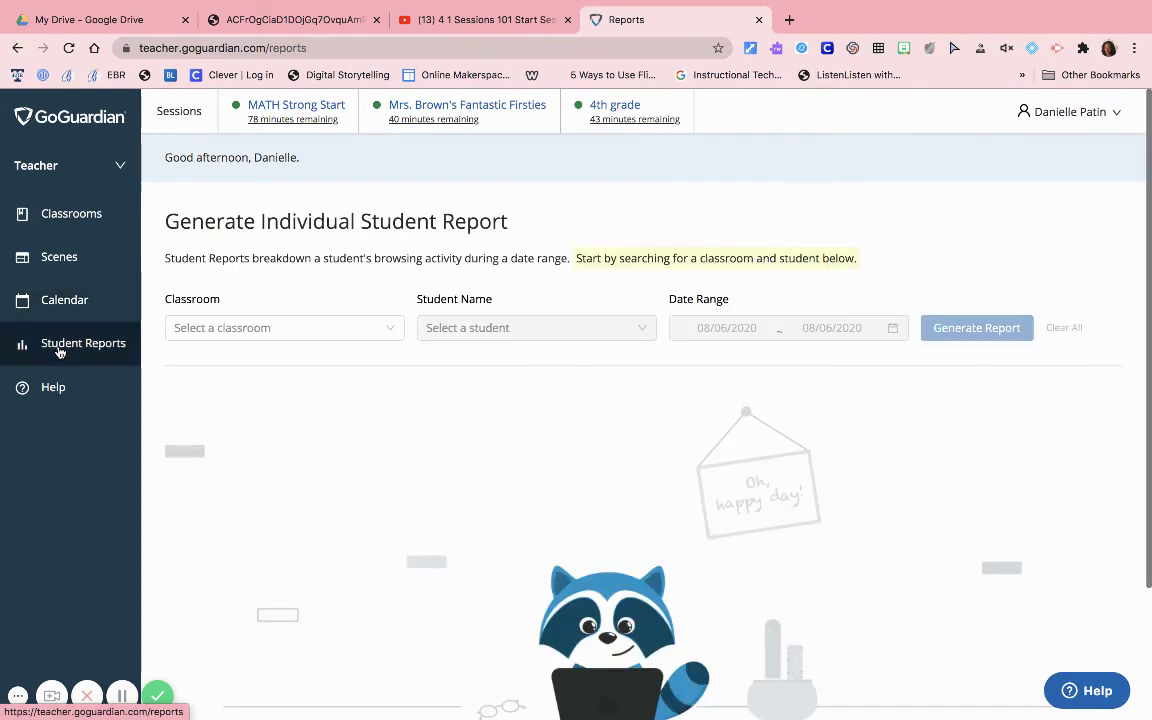
{"action": "left_click", "coordinate": [401, 340]}
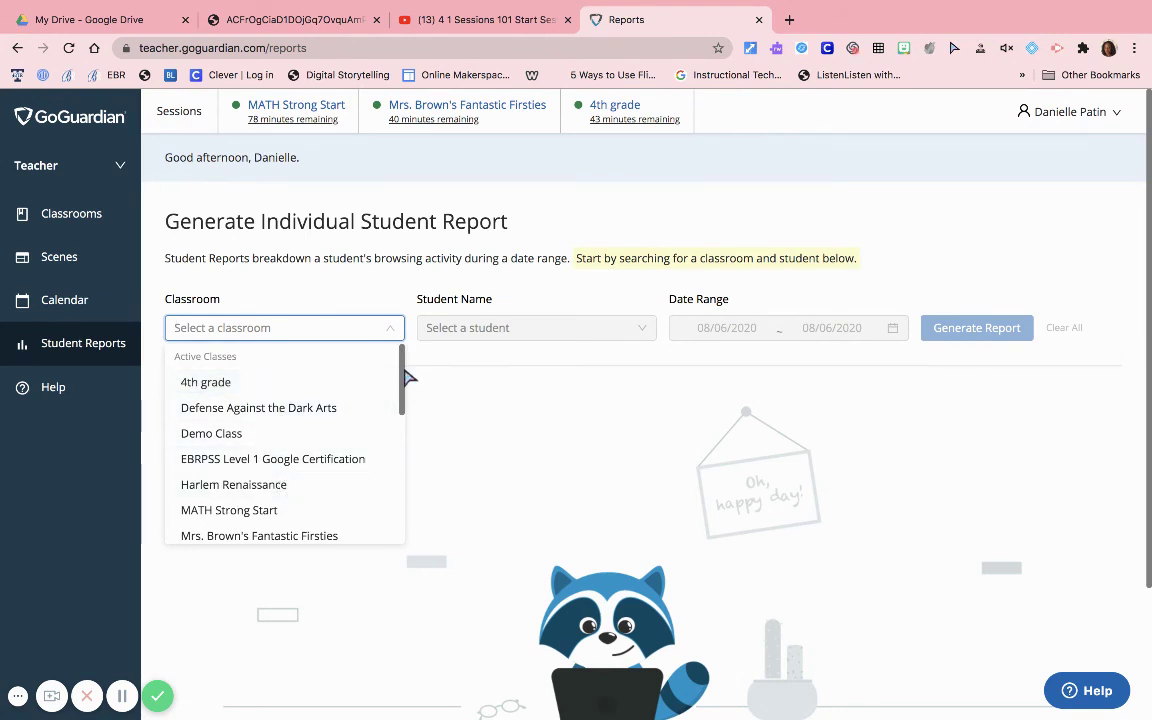
{"action": "left_click_drag", "start_coordinate": [401, 365], "coordinate": [404, 410]}
{"action": "left_click", "coordinate": [354, 399]}
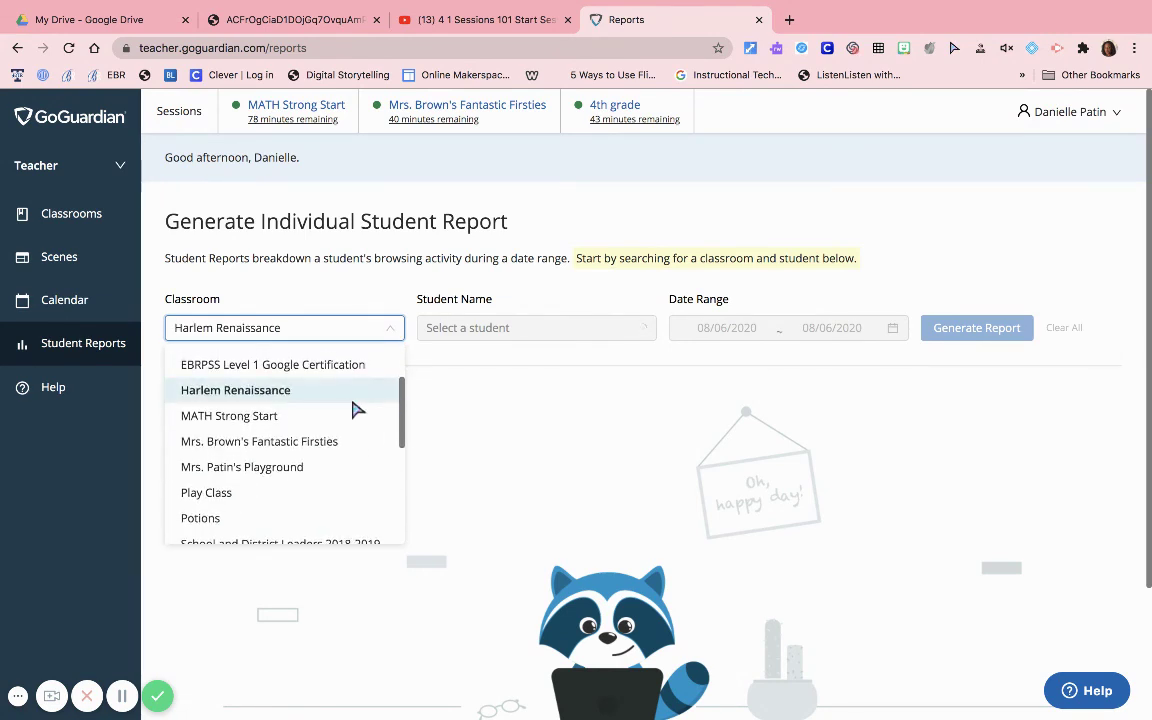
{"action": "left_click", "coordinate": [363, 341]}
{"action": "left_click", "coordinate": [298, 424]}
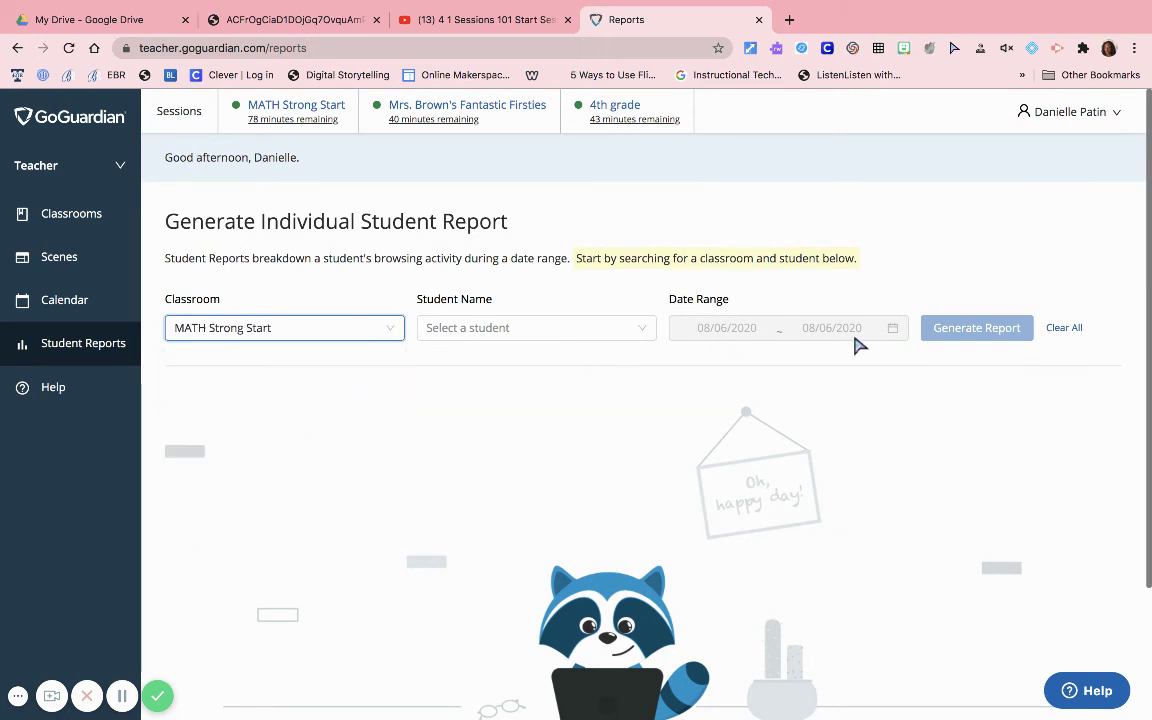
- Select the second student in the class list and generate that student's report for the preset date range
{"action": "left_click", "coordinate": [645, 338]}
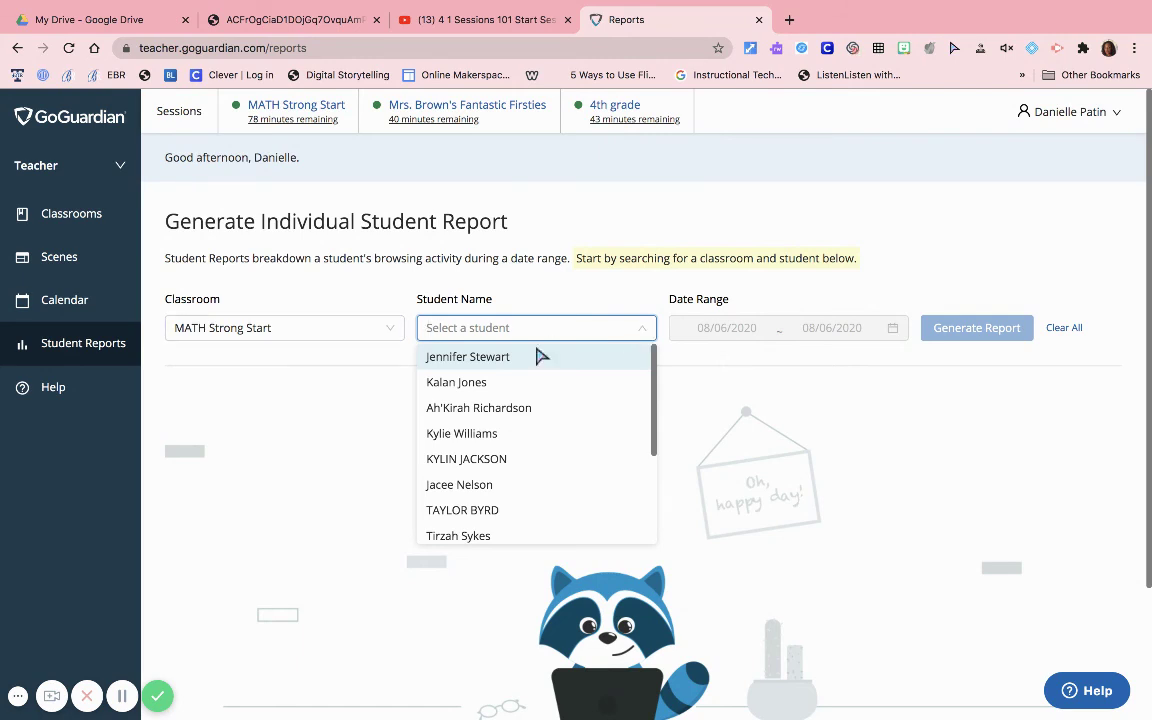
{"action": "left_click", "coordinate": [505, 385]}
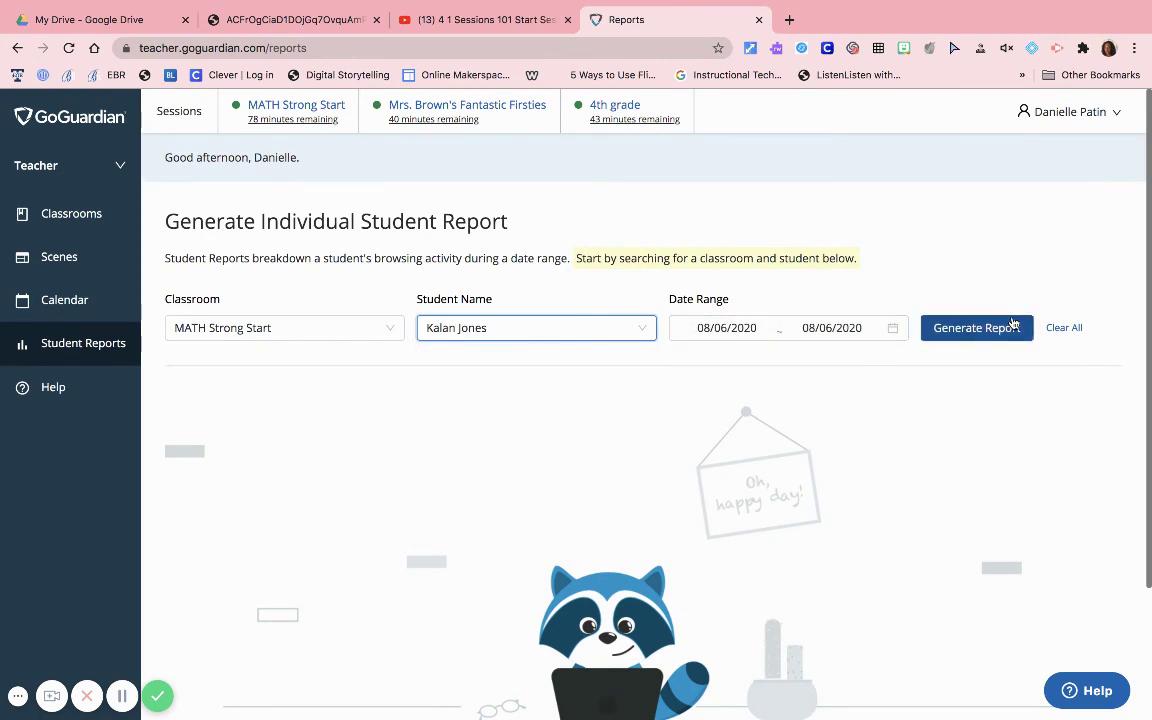
{"action": "left_click", "coordinate": [1013, 324]}
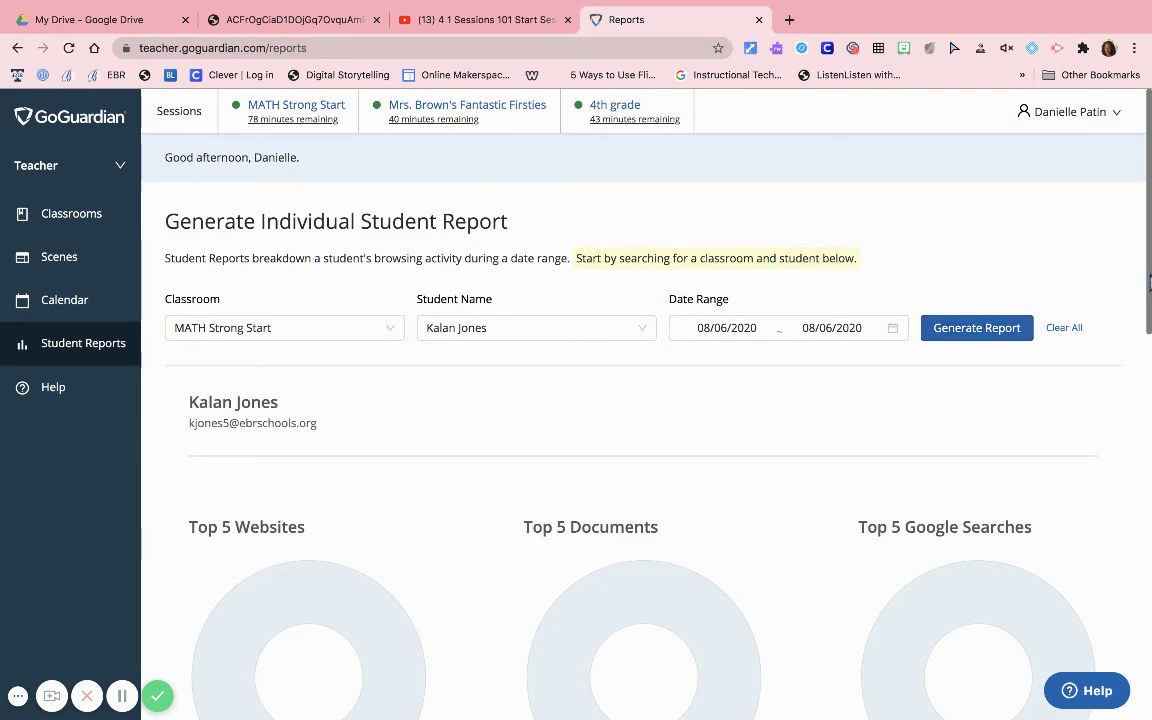
{"action": "left_click_drag", "start_coordinate": [1147, 310], "coordinate": [1147, 237]}
- Open the Help page of the teacher site
{"action": "left_click", "coordinate": [55, 391]}
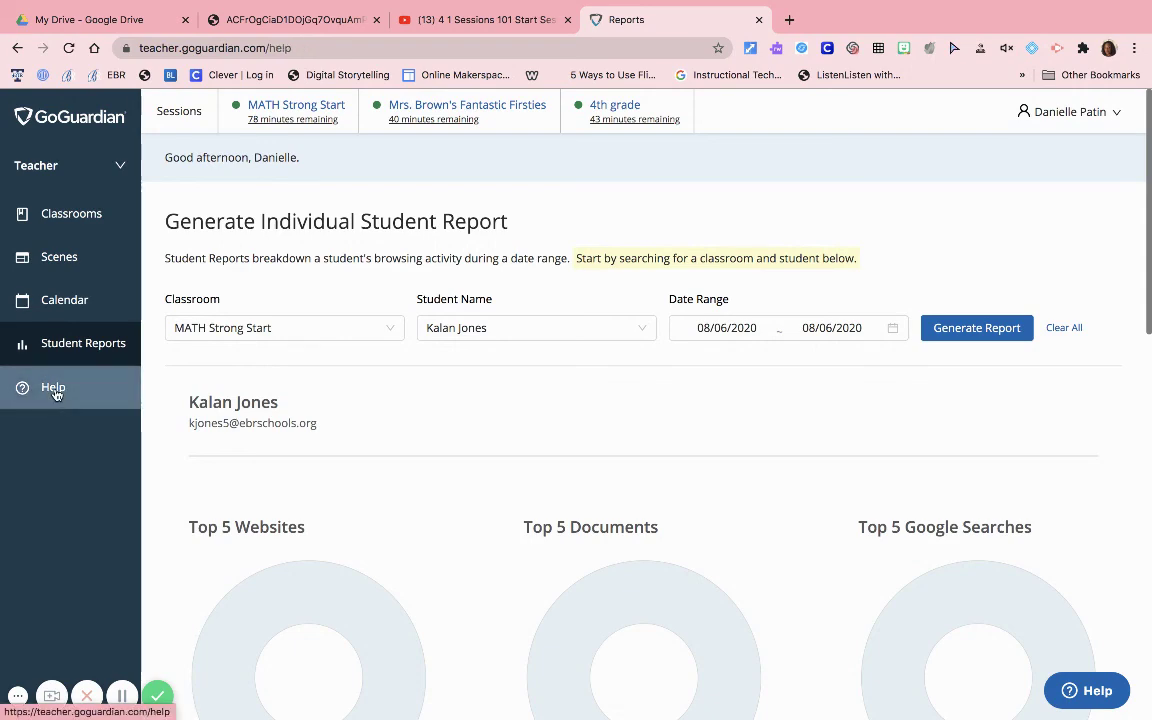